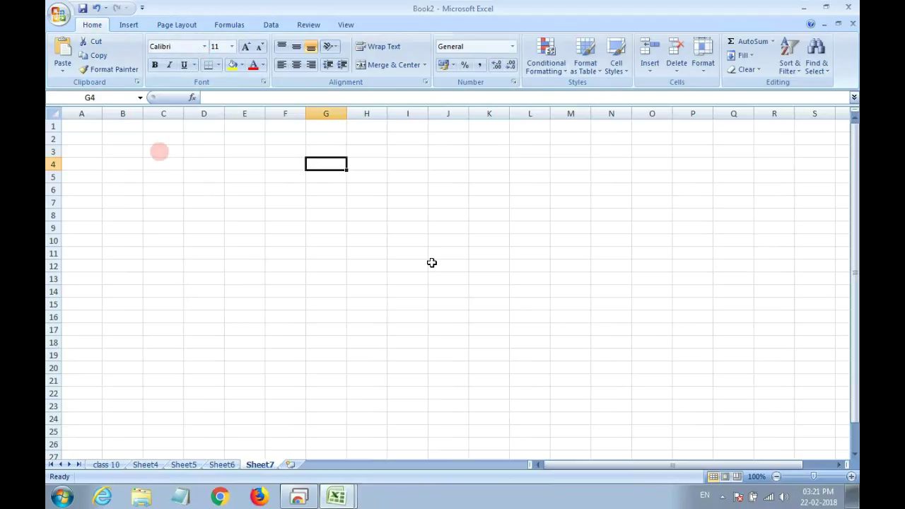
Enter the text India in cell C3 and keep that cell selected
click(161, 152)
text(India)
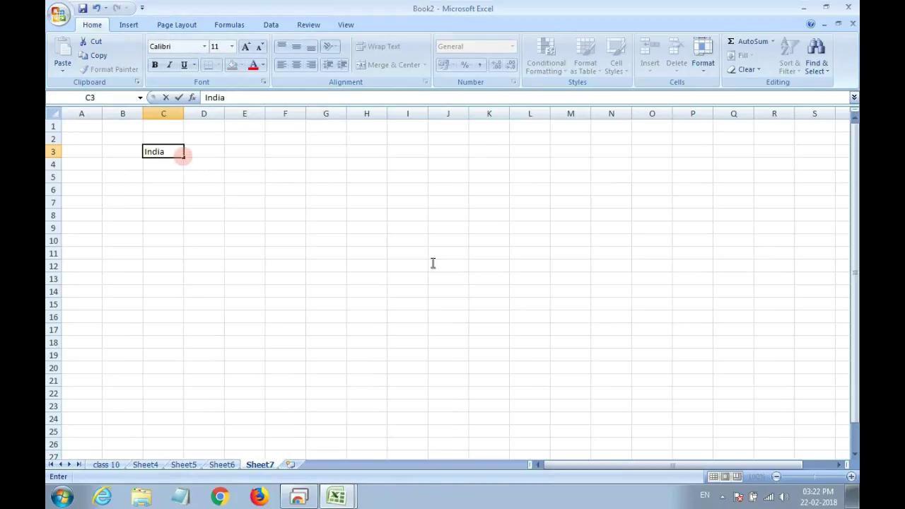
click(202, 150)
click(163, 152)
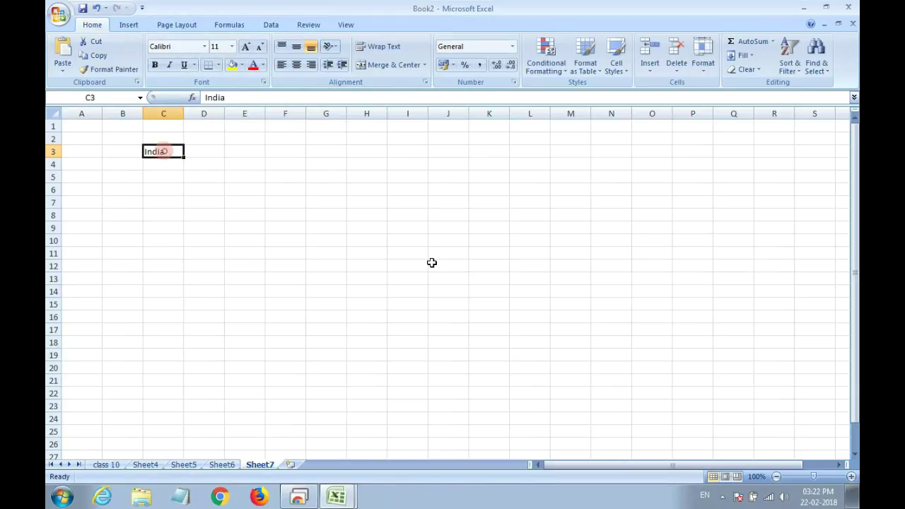
double_click(170, 155)
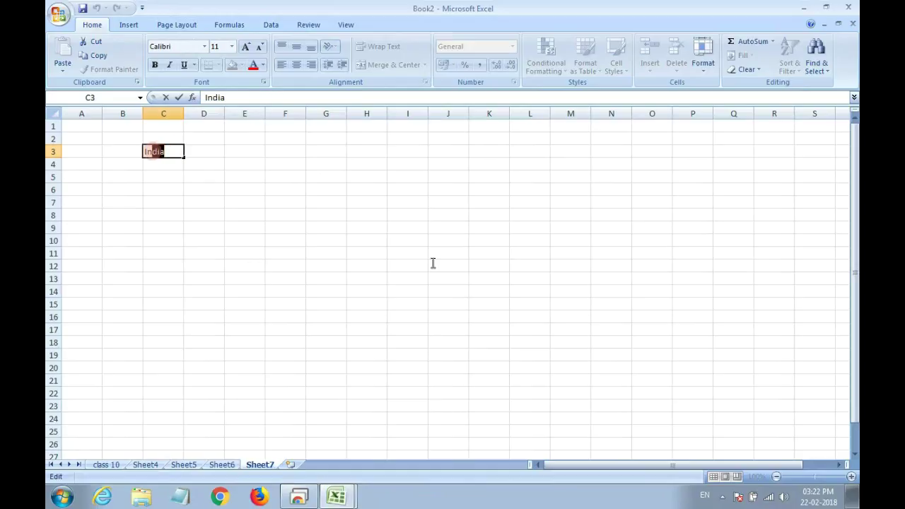
click(165, 152)
click(168, 176)
click(157, 151)
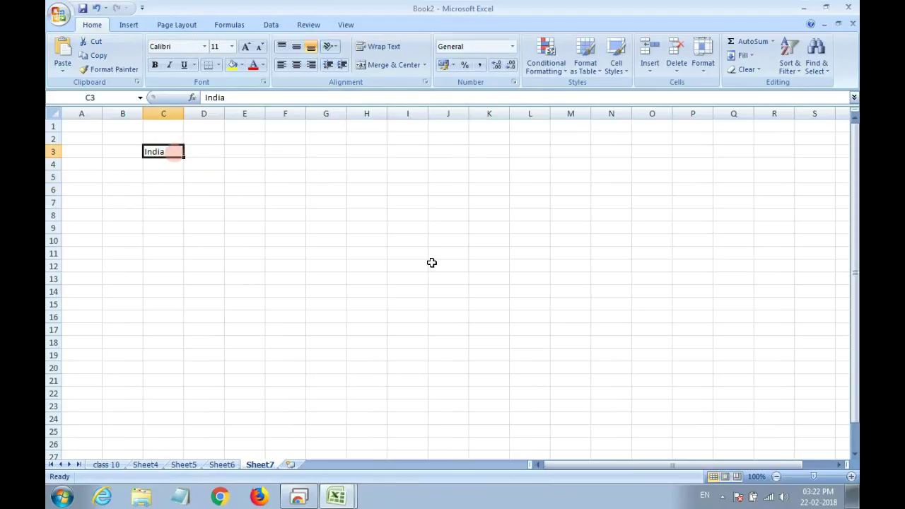
key(F2)
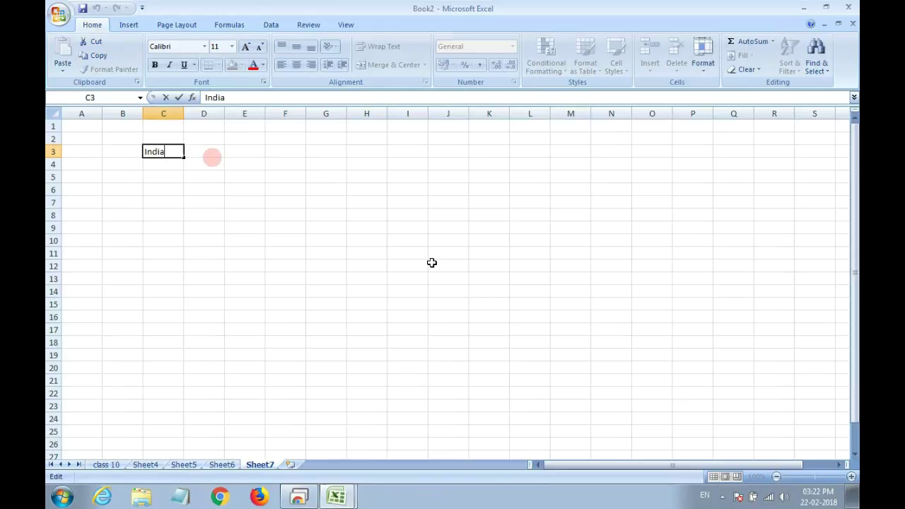
click(207, 162)
Try the Agency FB font on the text in cell C3, and settle on Aharoni
click(155, 153)
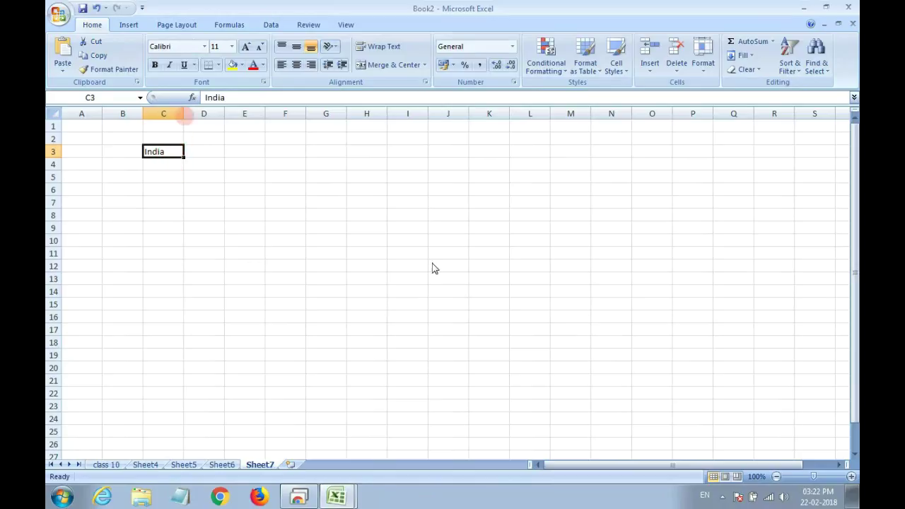
click(204, 46)
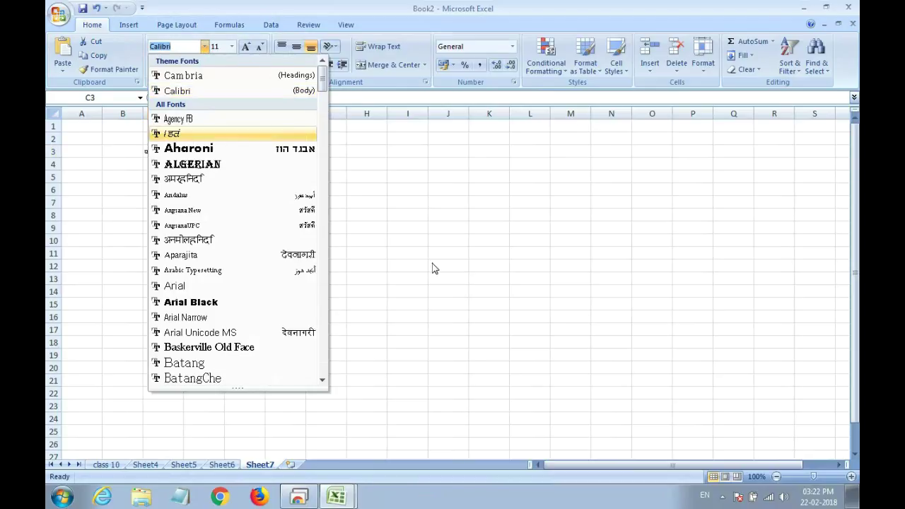
click(177, 119)
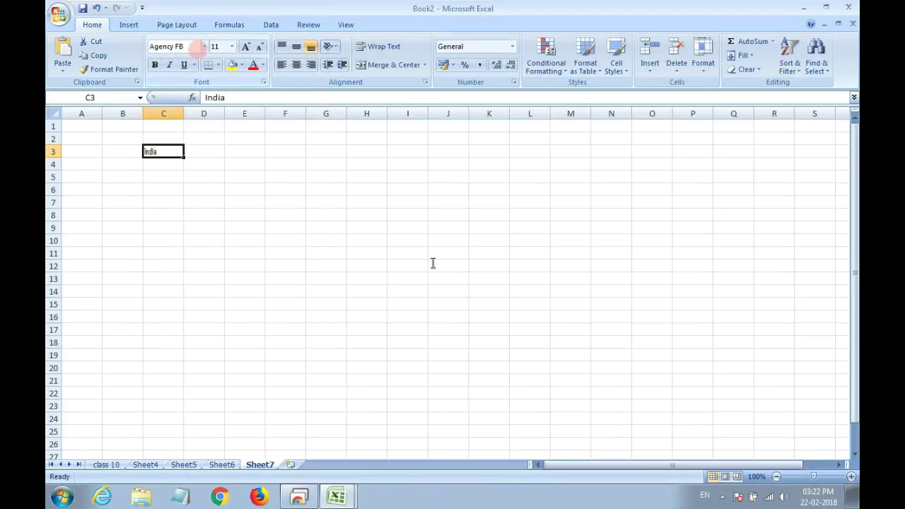
click(203, 46)
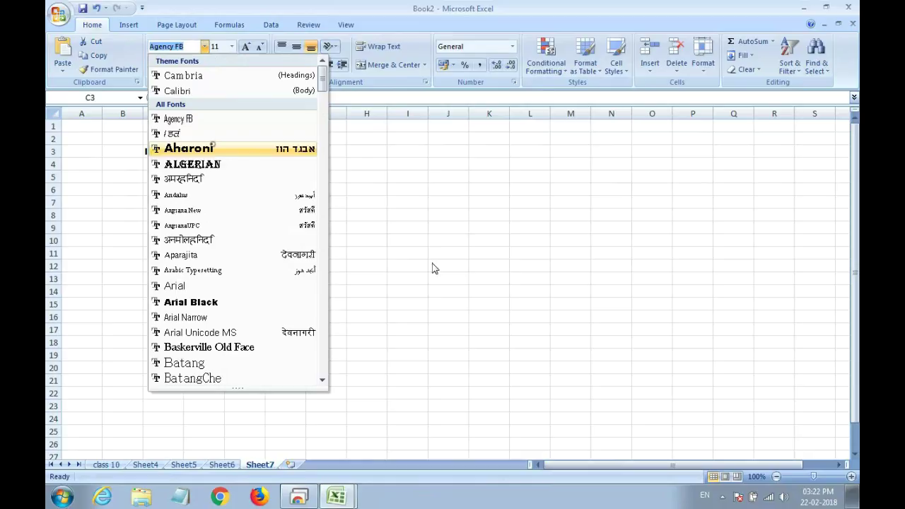
click(212, 148)
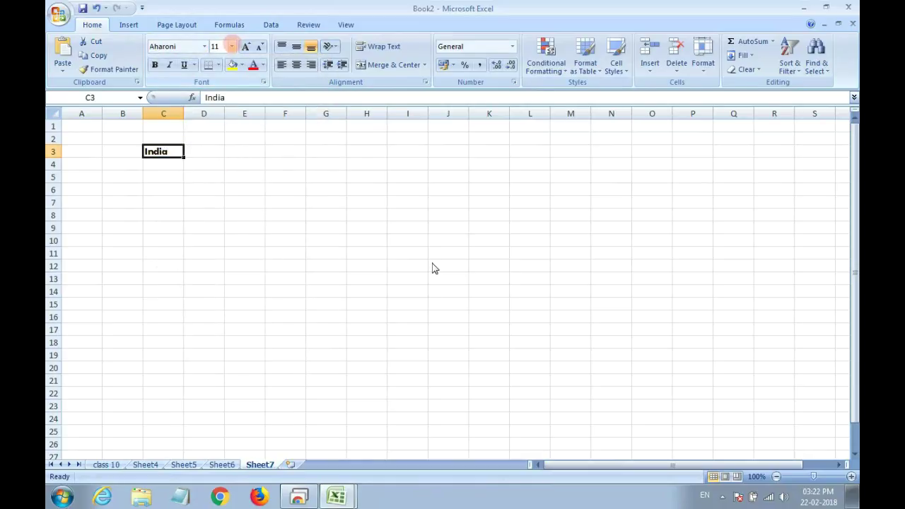
Enlarge the text in cell C3 to font size 26, and return it to size 11
click(232, 46)
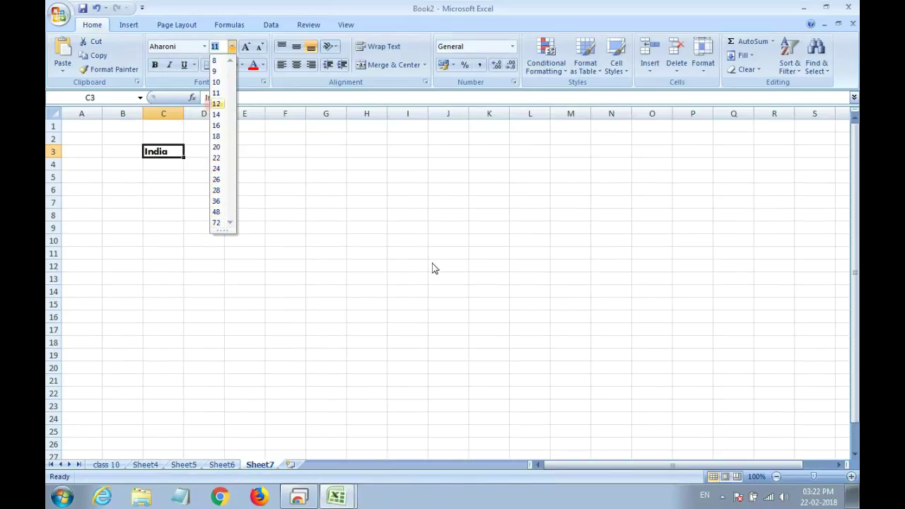
click(216, 179)
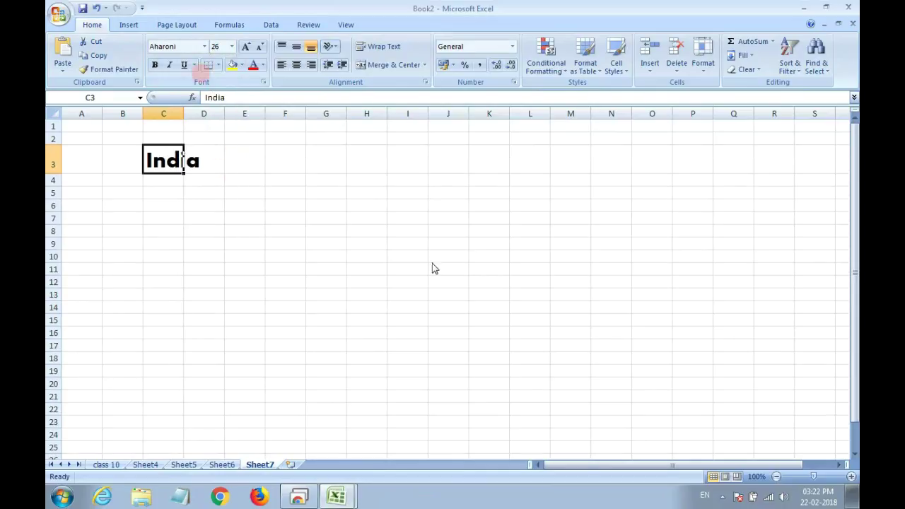
click(232, 46)
click(216, 93)
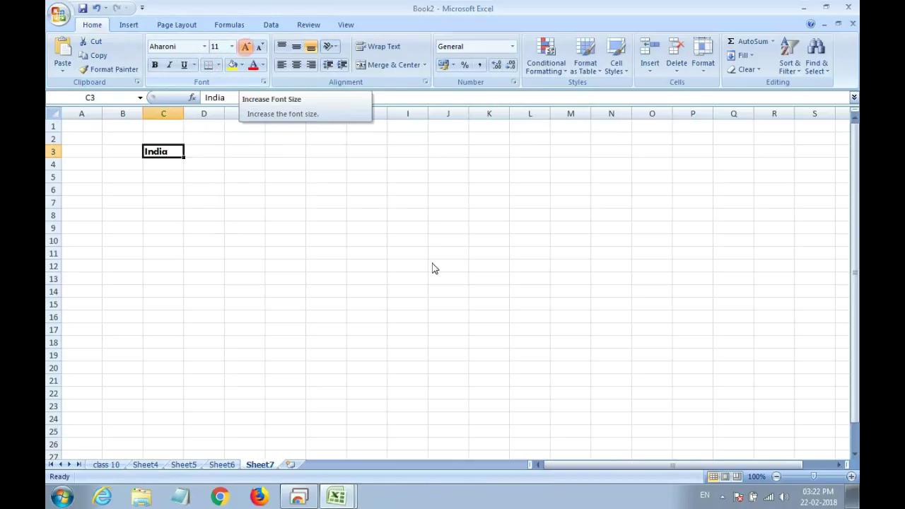
Examine the fill colour, font colour, text orientation and cell alignment options available for cell C3
click(241, 64)
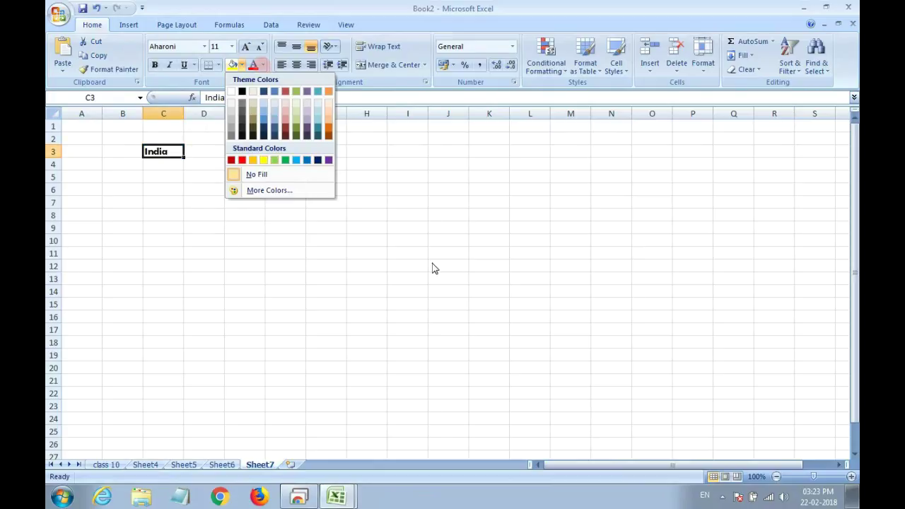
click(263, 64)
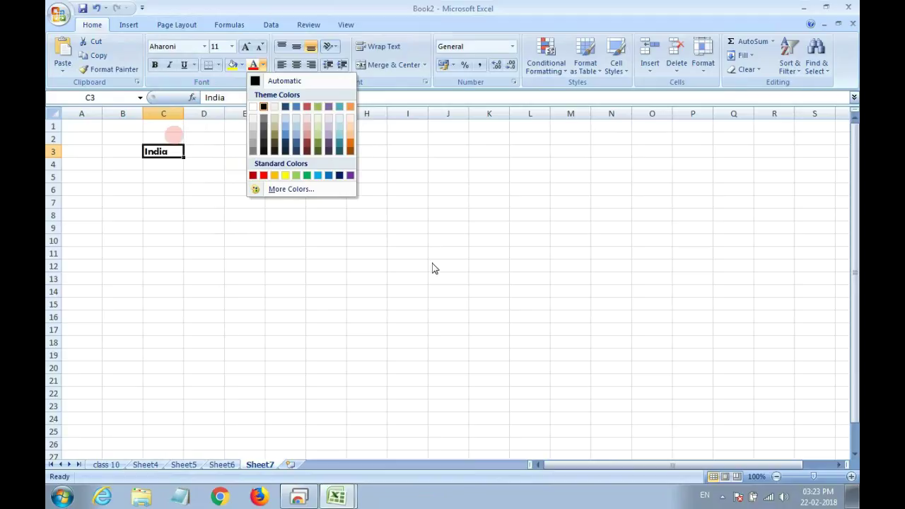
click(220, 163)
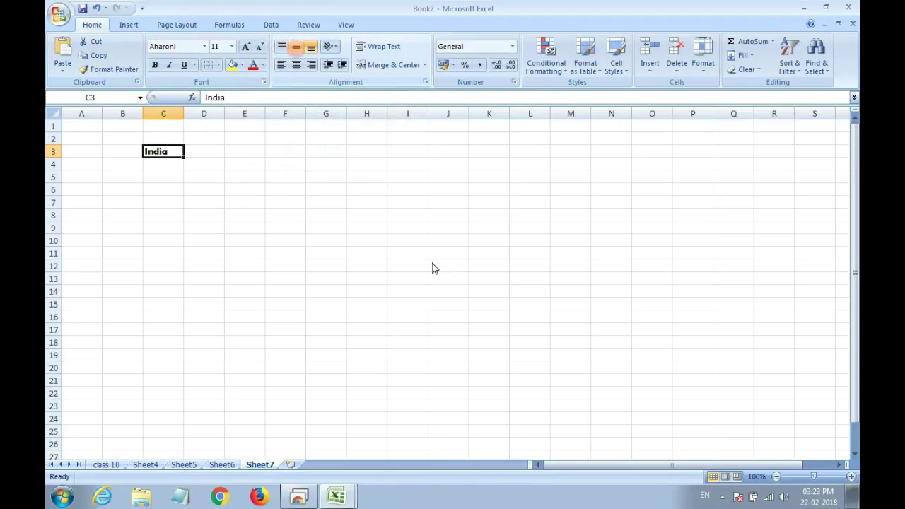
click(327, 46)
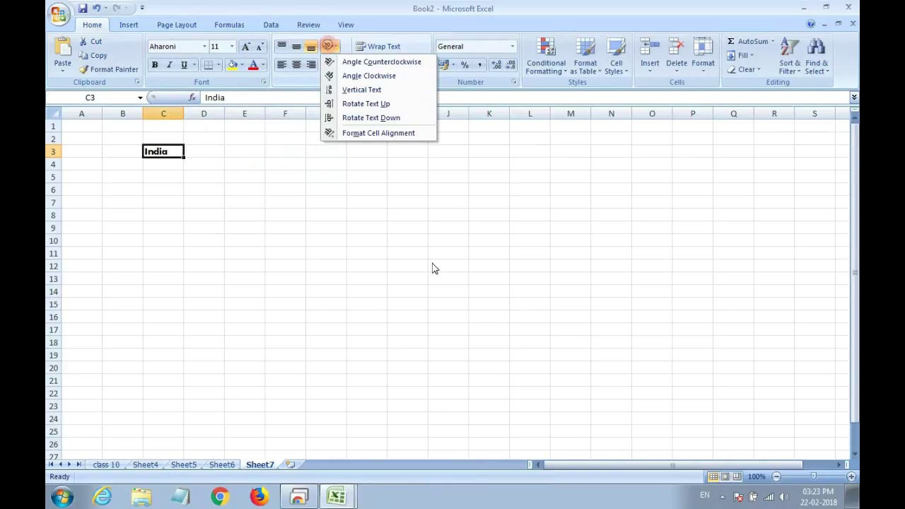
key(Down)
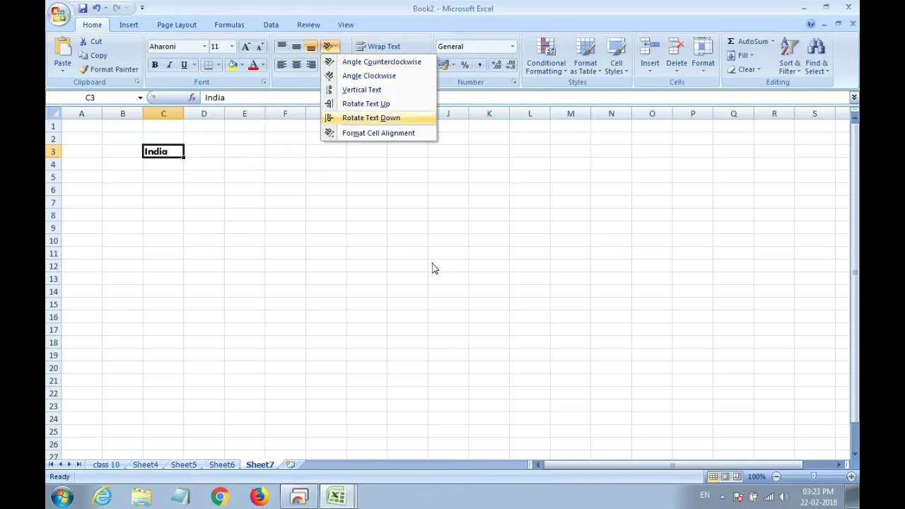
key(Escape)
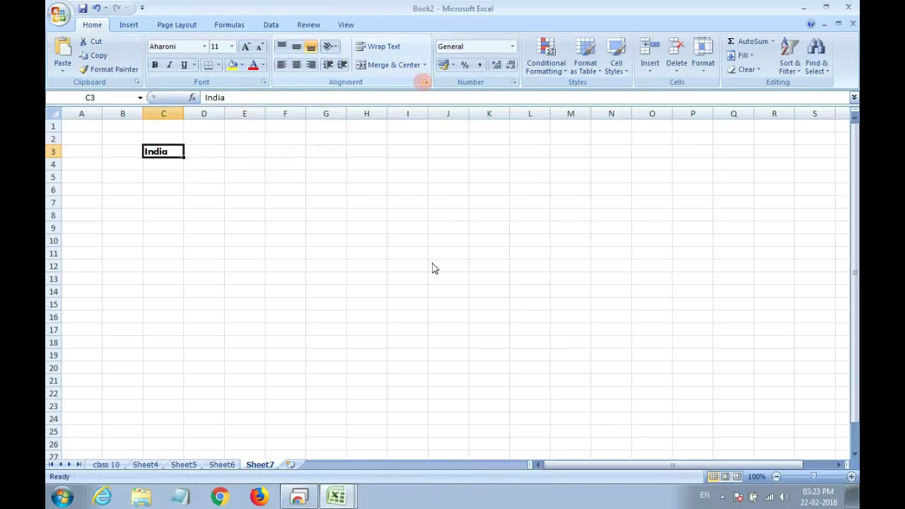
click(425, 82)
drag(358, 173, 358, 111)
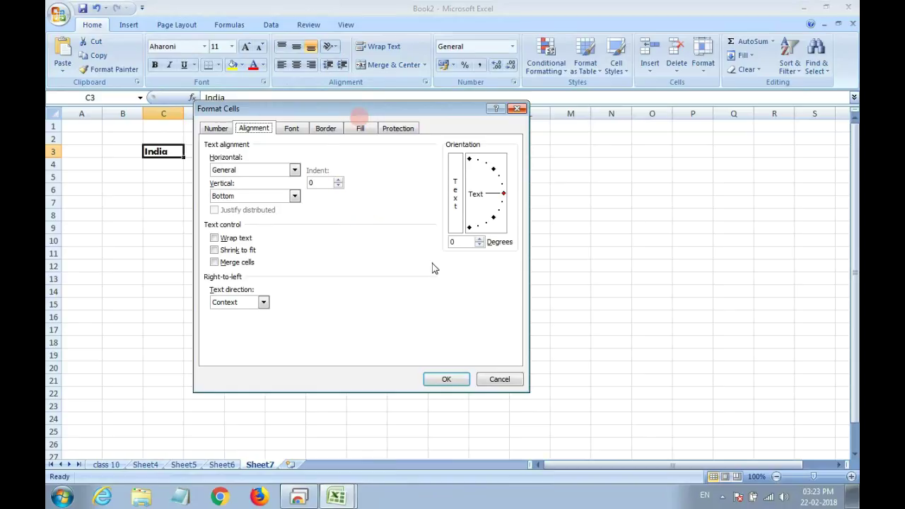
key(Escape)
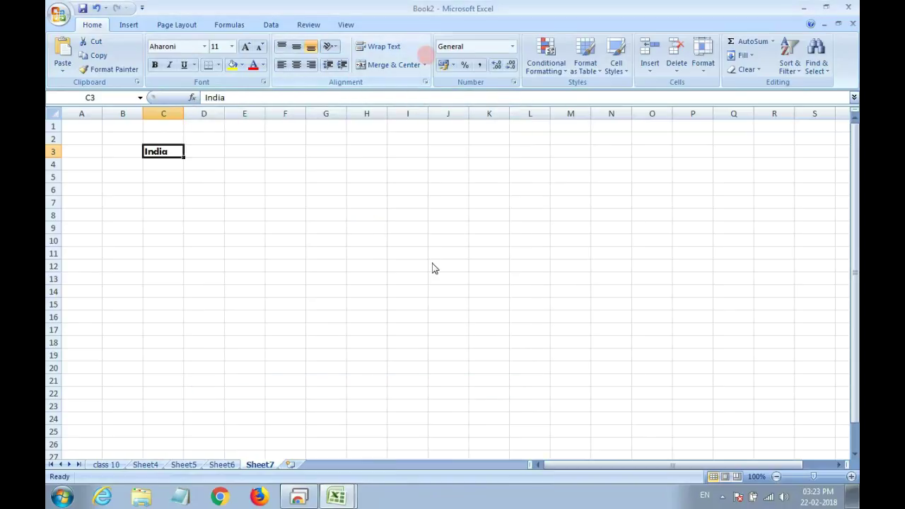
Apply Merge & Center to cell C3 and look over the other merge options
click(404, 65)
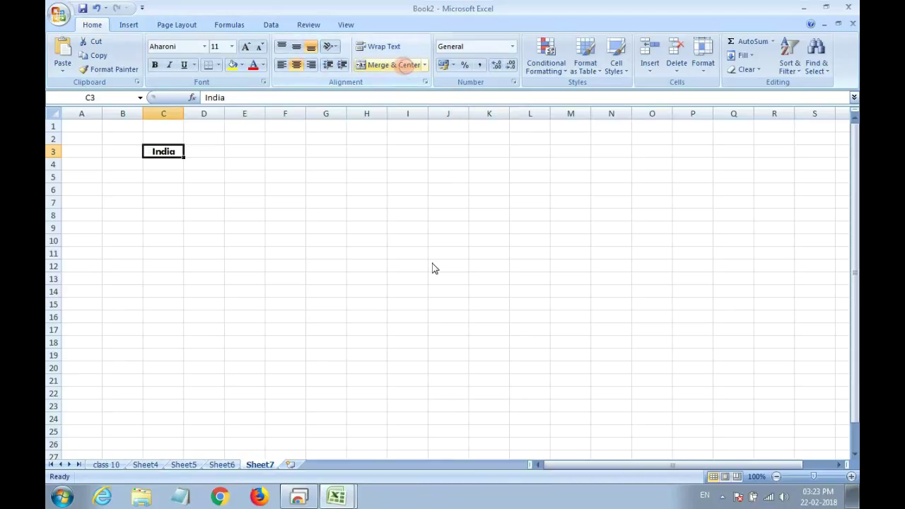
click(425, 64)
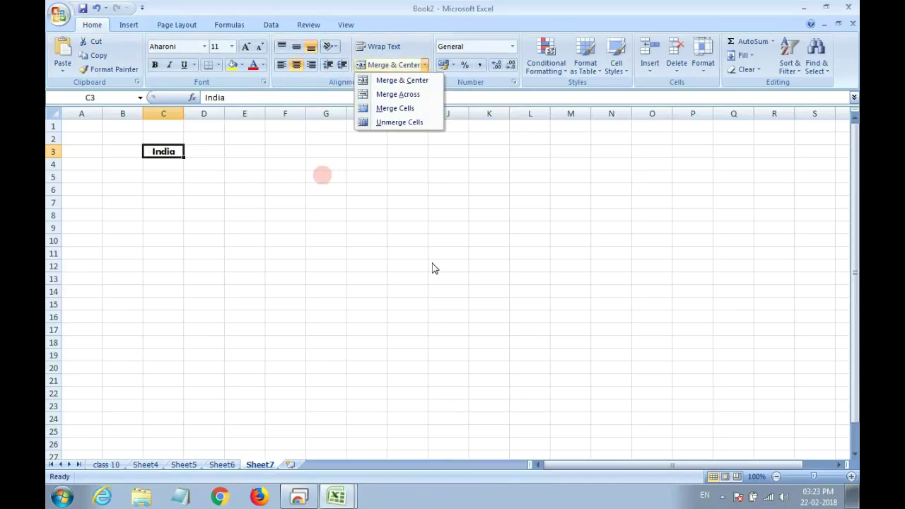
click(432, 264)
Merge and center the empty range E6:J10 into a single cell and select it
drag(244, 191, 429, 239)
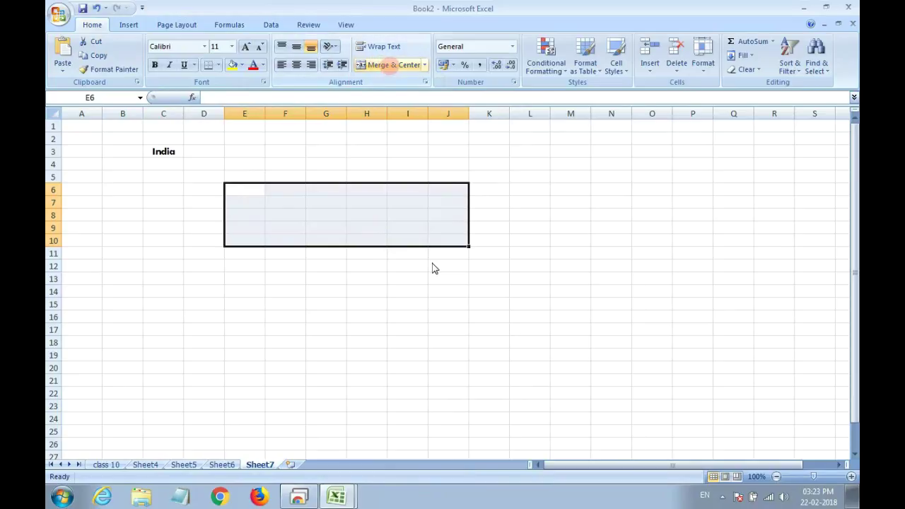
click(391, 65)
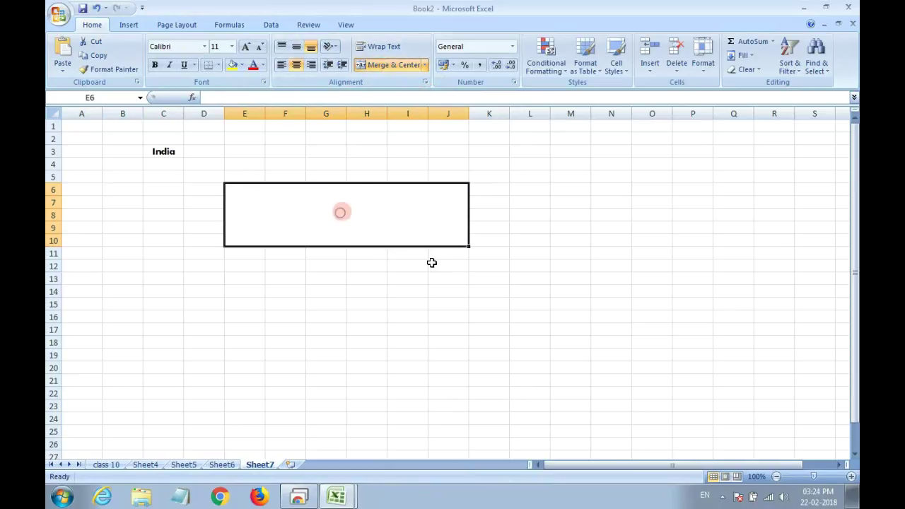
click(575, 188)
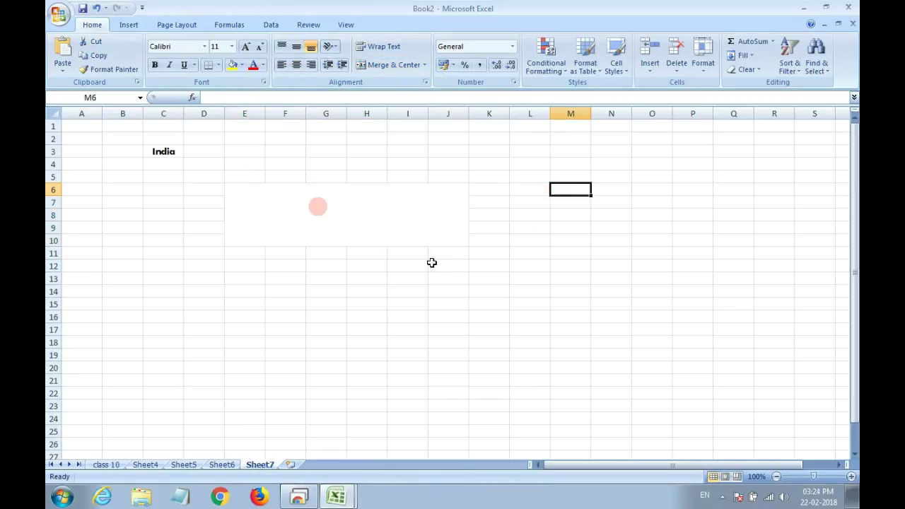
click(276, 202)
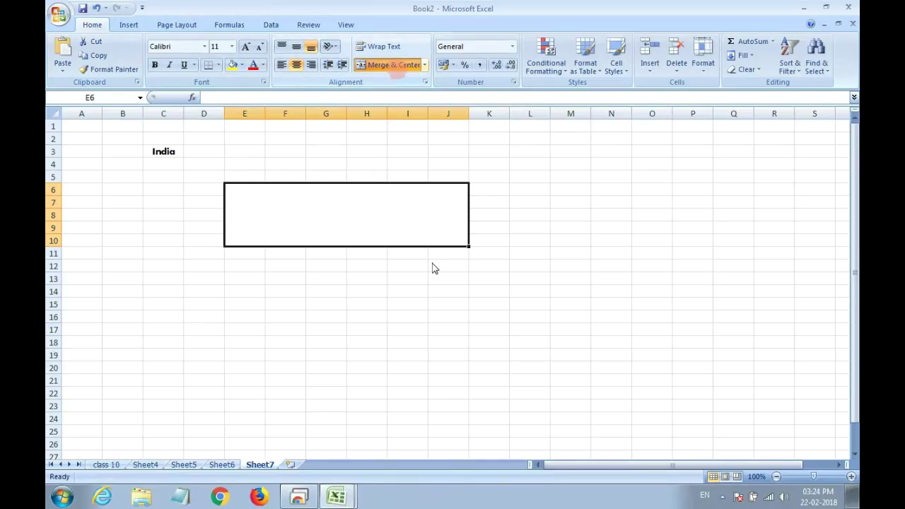
Enter the text india in the merged cell spanning E6:J10
click(424, 64)
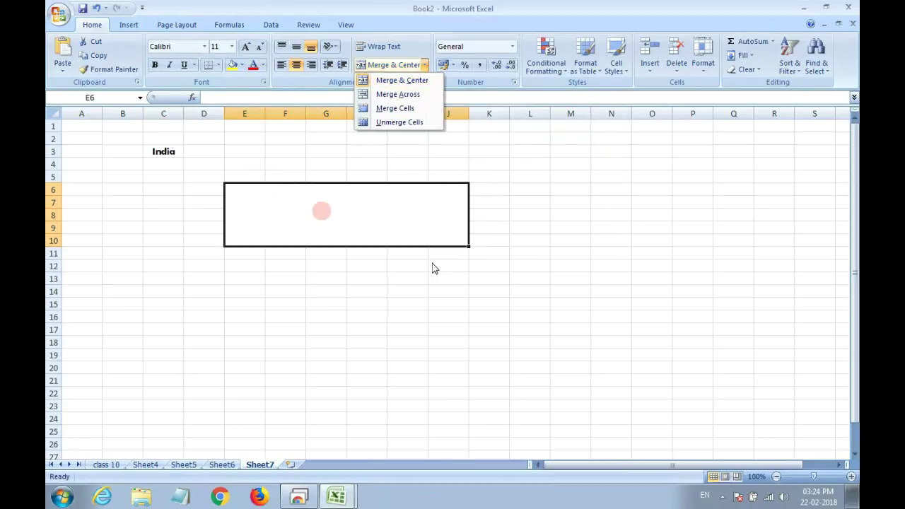
key(Escape)
text(india)
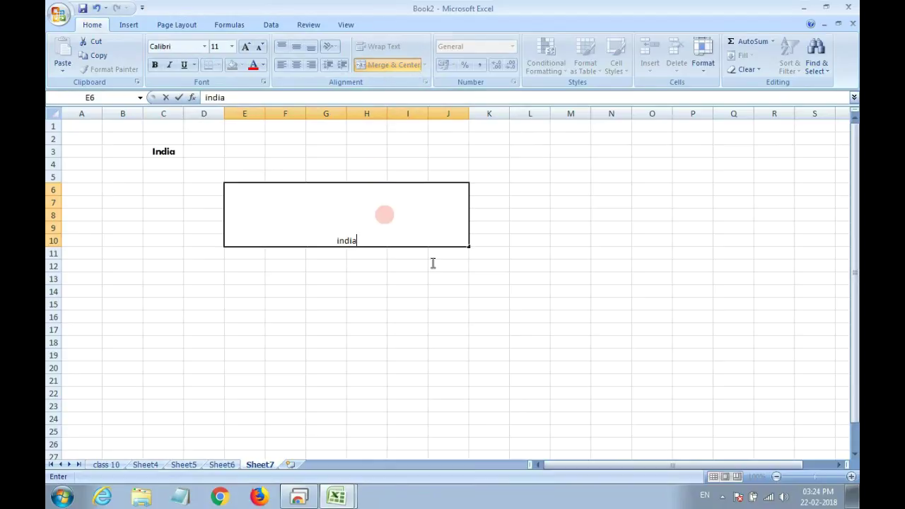
key(F2)
key(Tab)
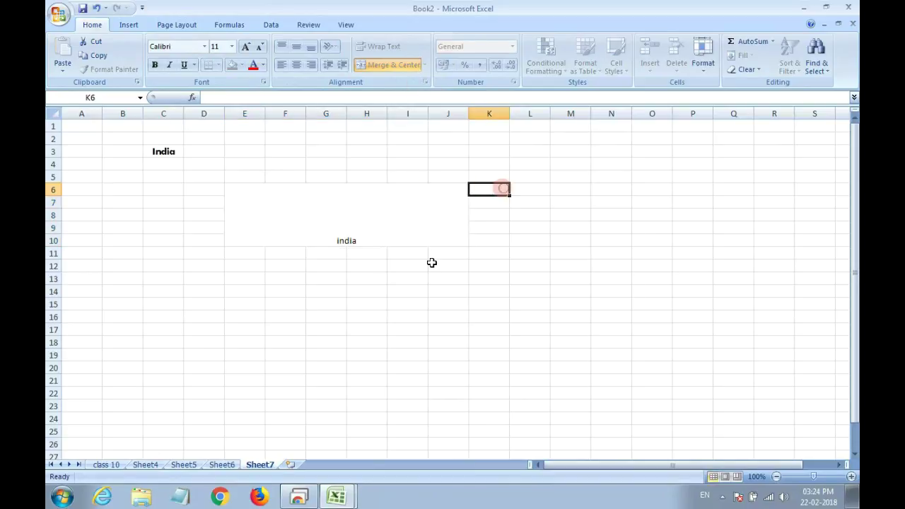
Apply Merge Across to the range E6:J10 so each row is merged separately
key(shift+Tab)
key(alt+h)
key(m)
key(Down)
key(Return)
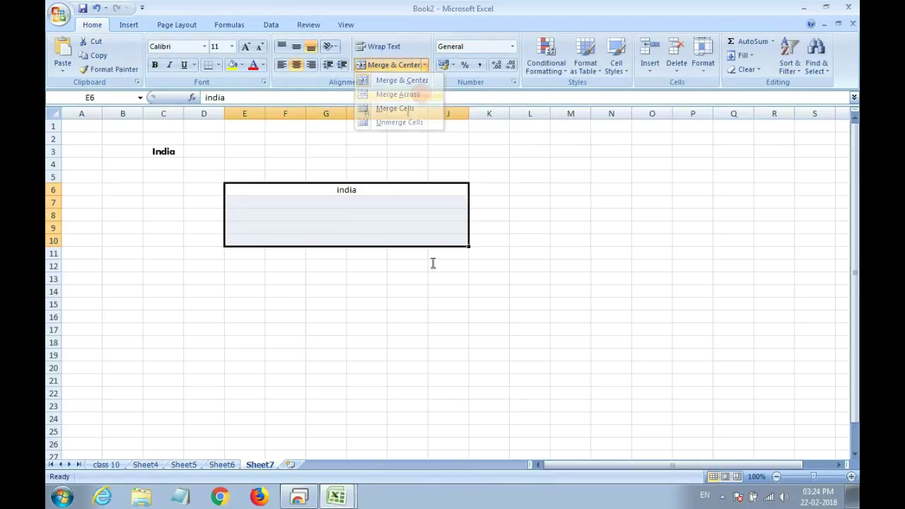
Combine the range E6:J10 back into one block with Merge Cells
key(alt+h)
key(m)
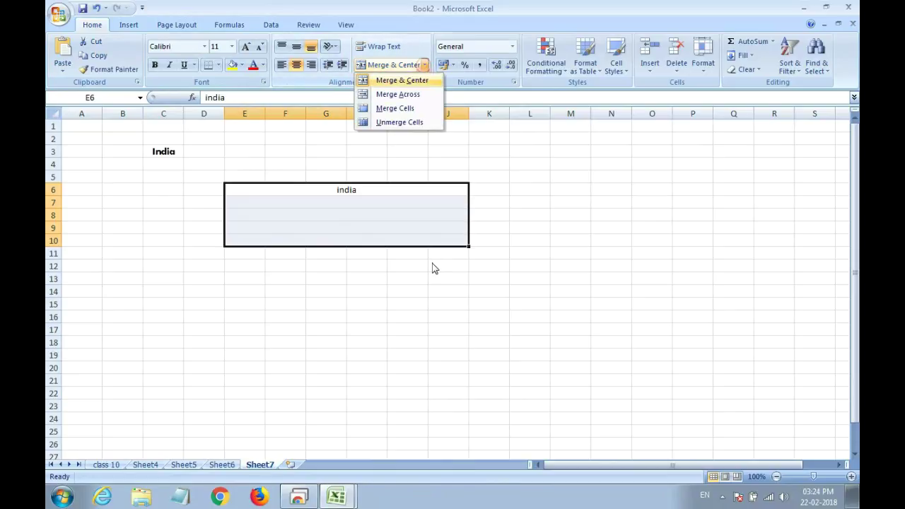
key(Down)
key(Down)
key(Return)
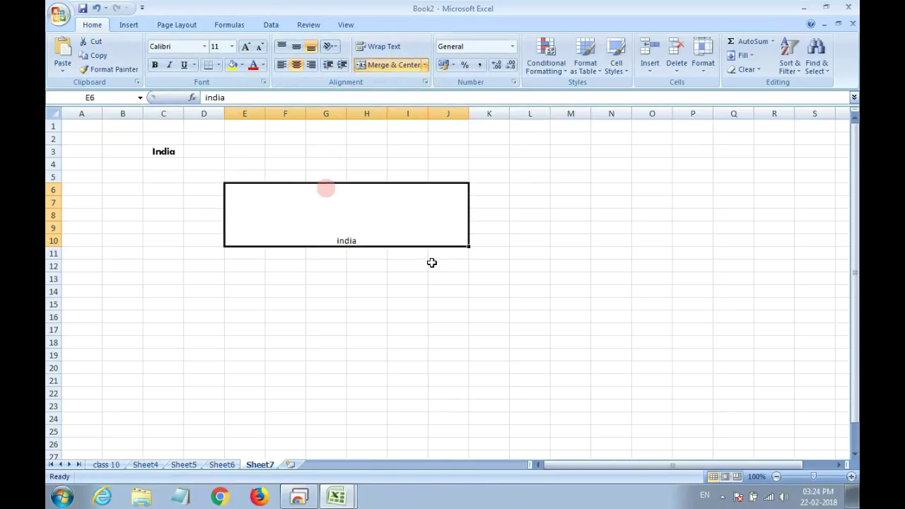
Unmerge the block E6:J10 back into individual cells
key(alt+h)
key(m)
key(Down)
key(Down)
key(Down)
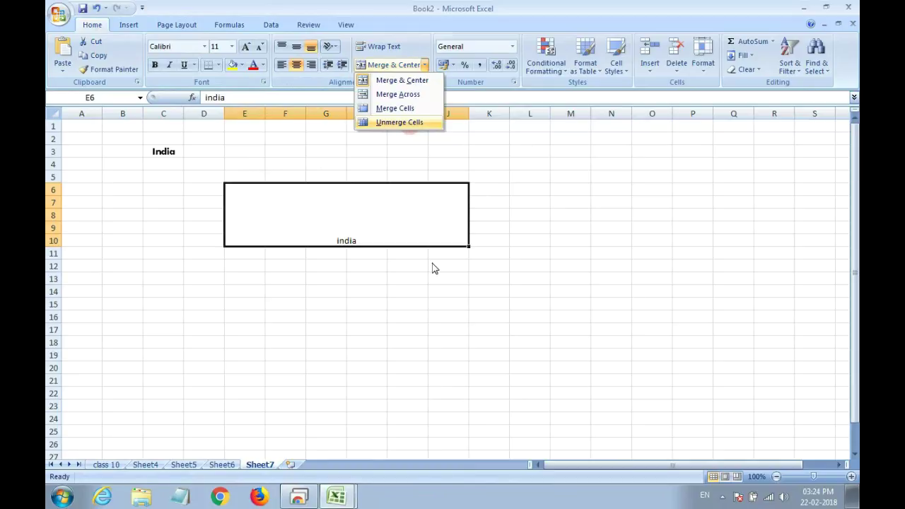
key(Return)
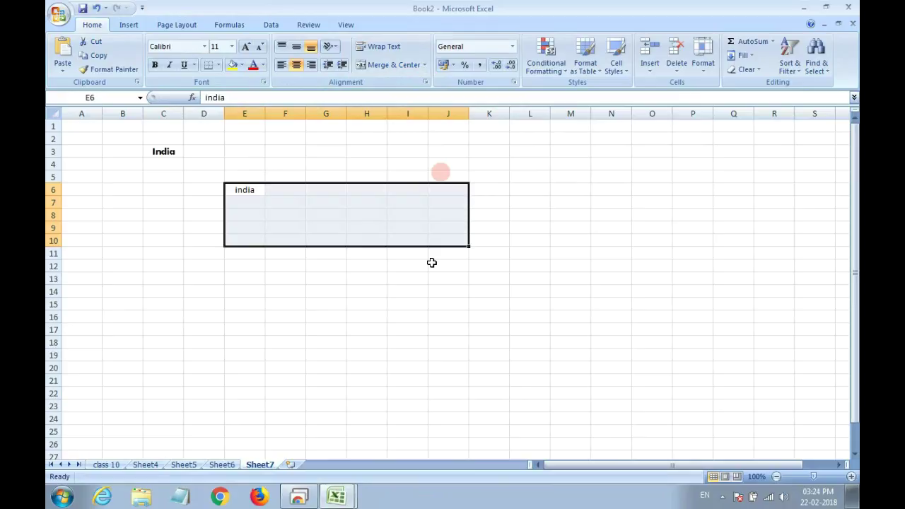
click(287, 216)
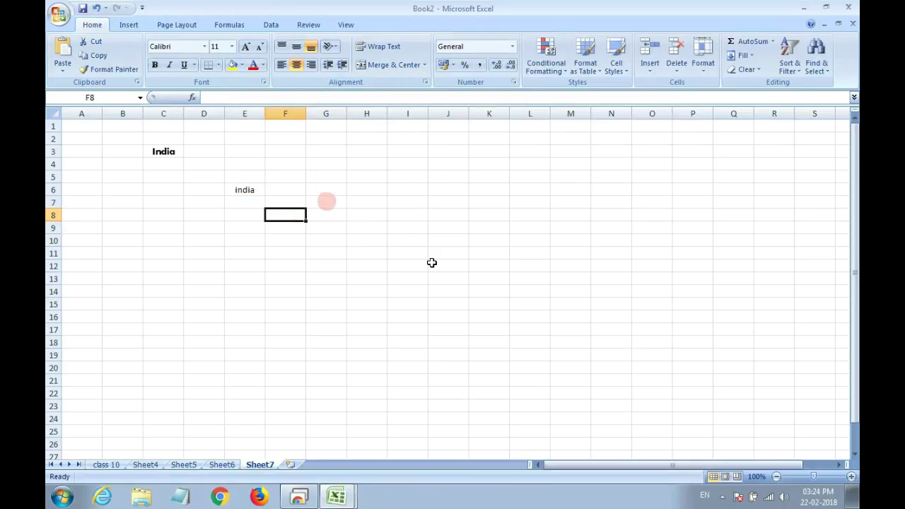
drag(236, 190, 495, 269)
click(407, 226)
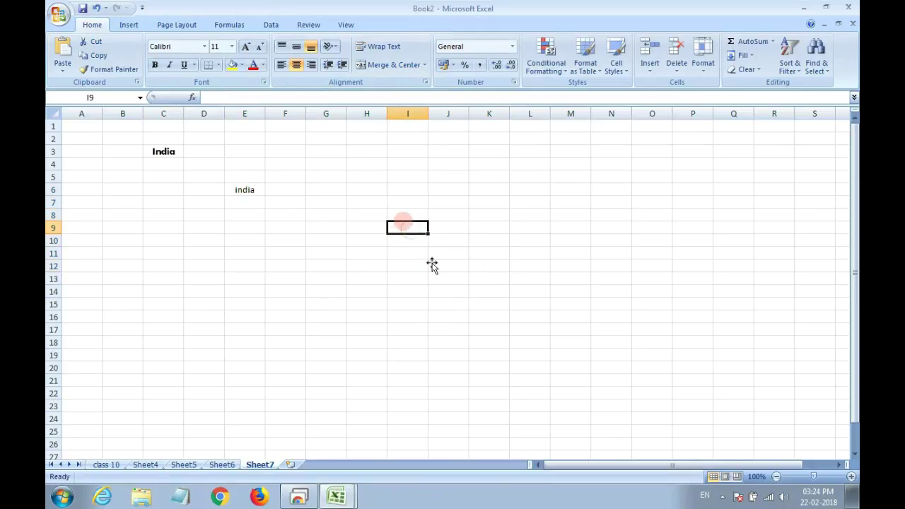
drag(368, 214, 367, 203)
click(245, 190)
click(363, 227)
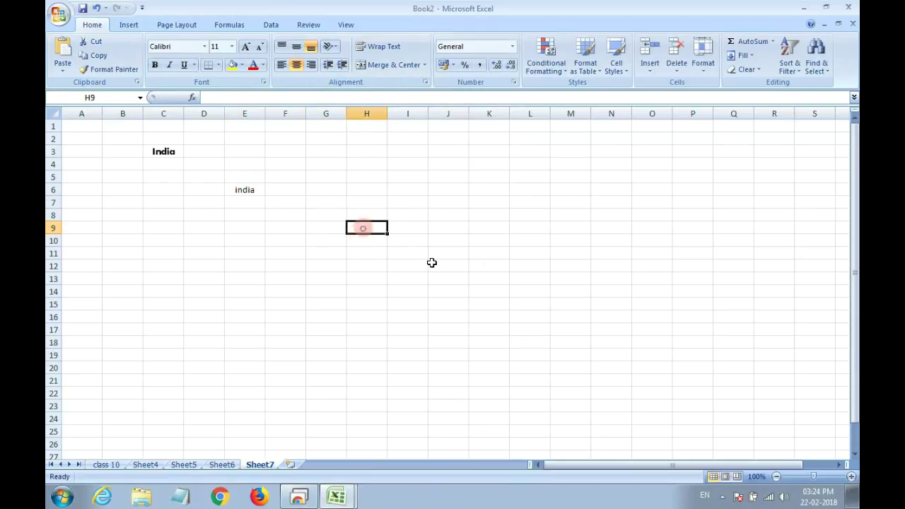
Examine the number formats available for cell G11, from General through Currency, dates, Time and Percentage to Text
click(335, 249)
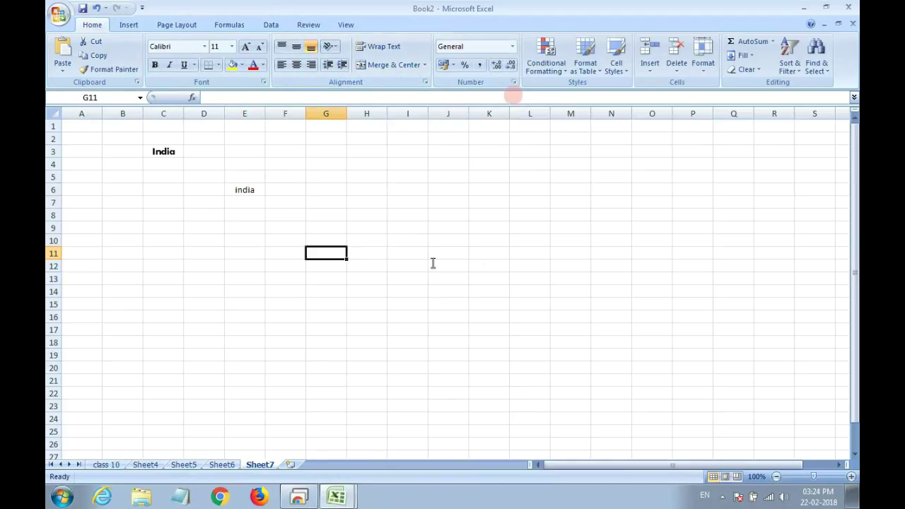
click(511, 46)
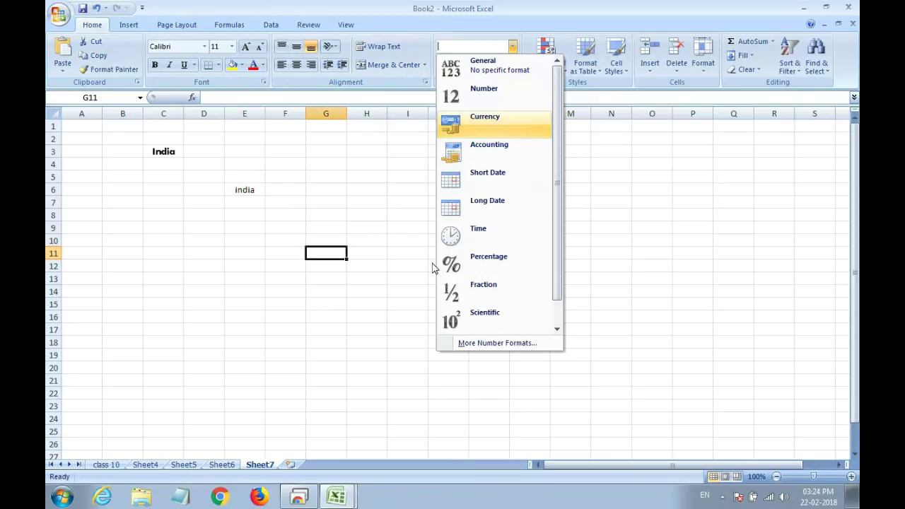
key(Down)
key(Down)
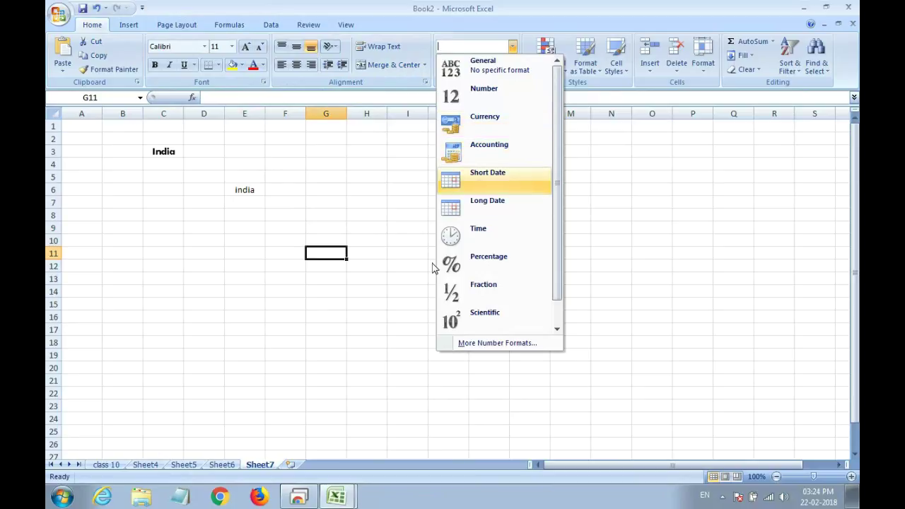
key(Down)
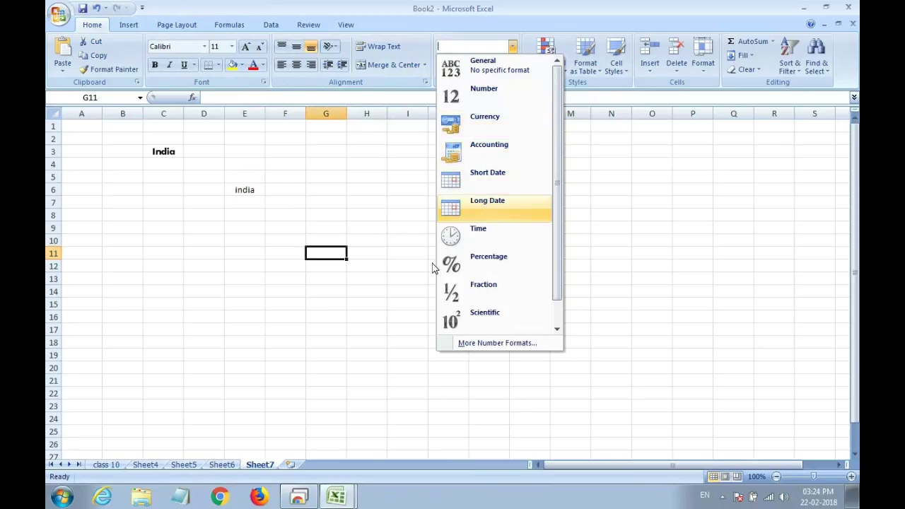
key(Down)
key(Down)
key(Down)
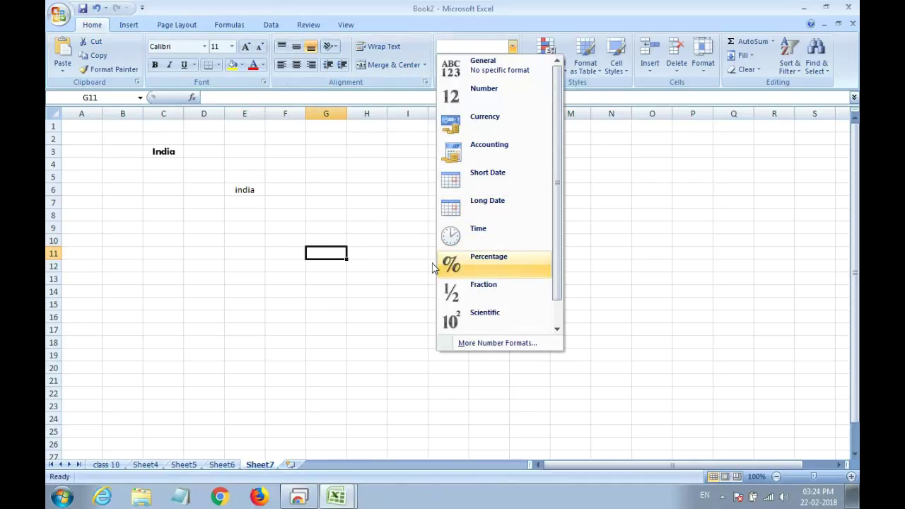
key(Down)
key(Down)
key(Up)
key(Up)
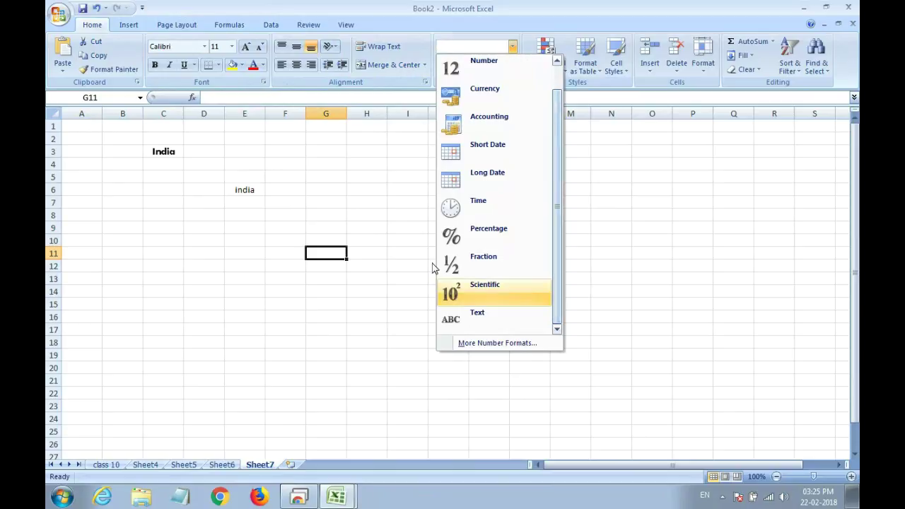
key(Down)
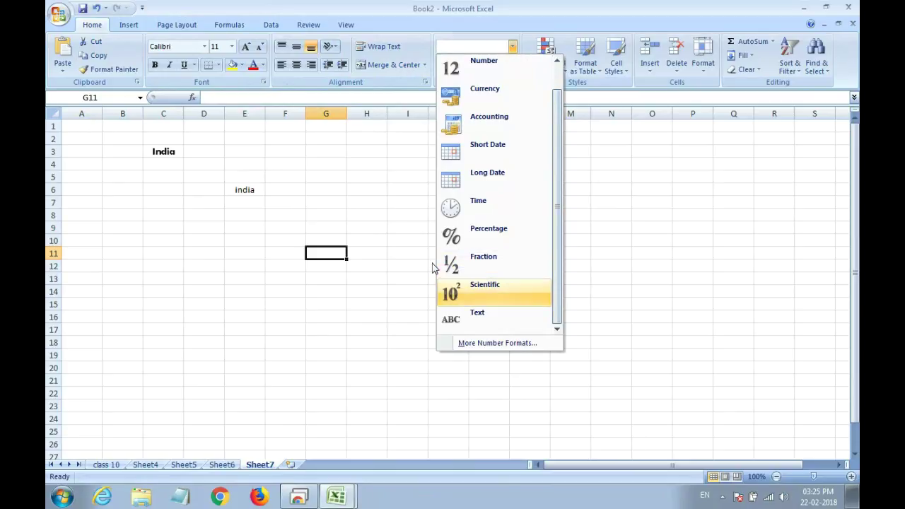
key(Down)
key(Up)
key(Up)
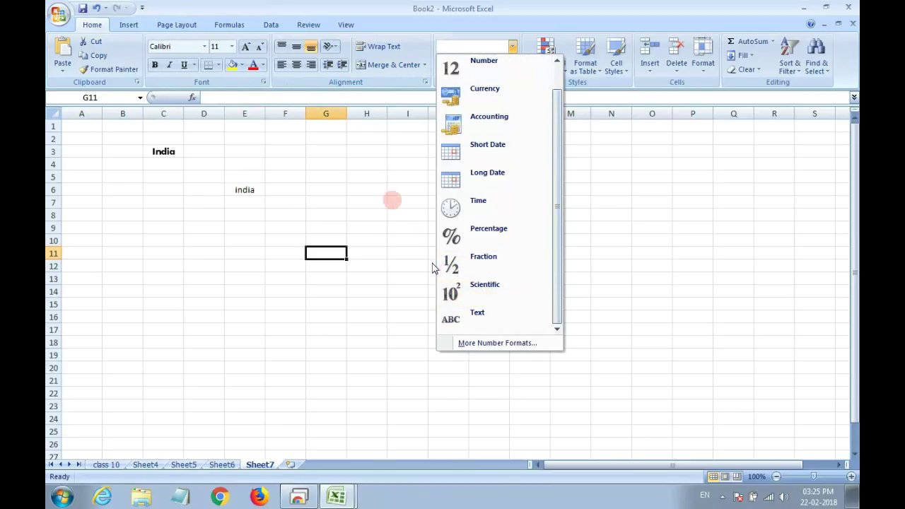
key(Escape)
key(Left)
key(alt+Down)
key(Down)
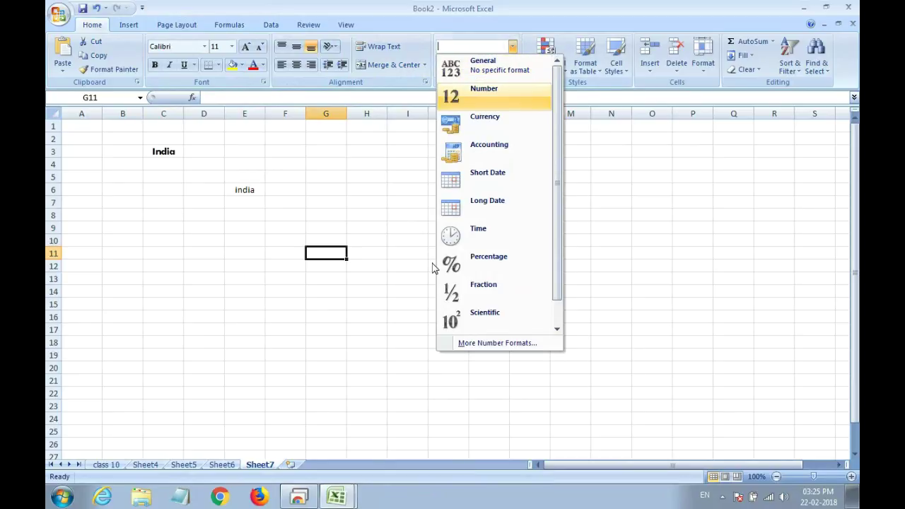
key(Down)
key(Down)
key(Down)
key(Escape)
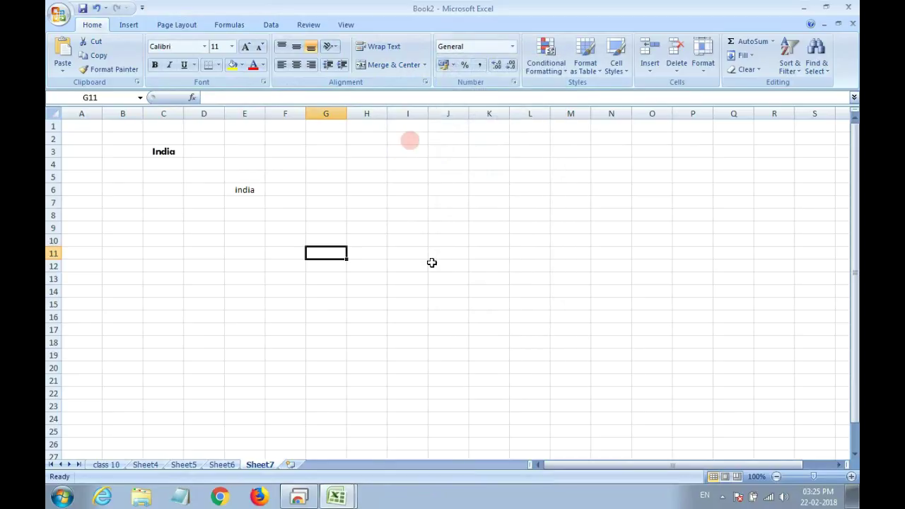
Format cell G11 as Percentage and set it back to General
key(Down)
key(Right)
key(Return)
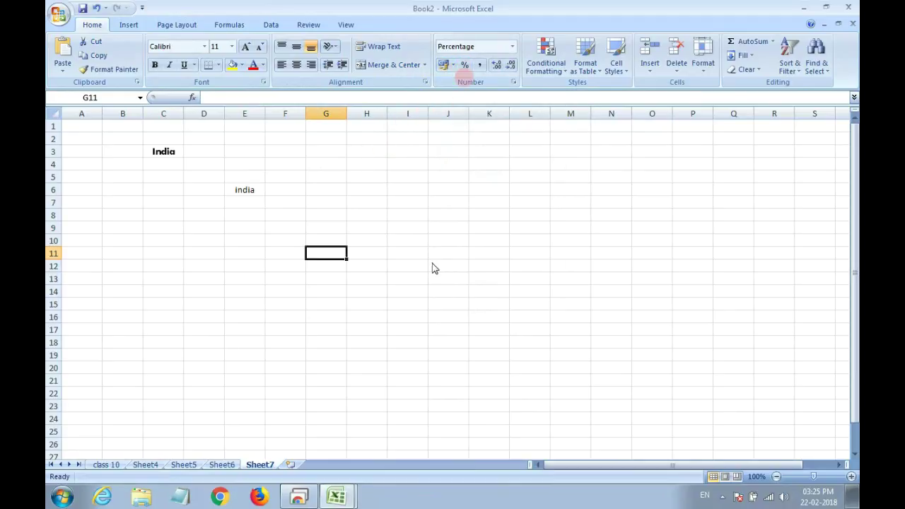
key(alt+Down)
key(Home)
key(Return)
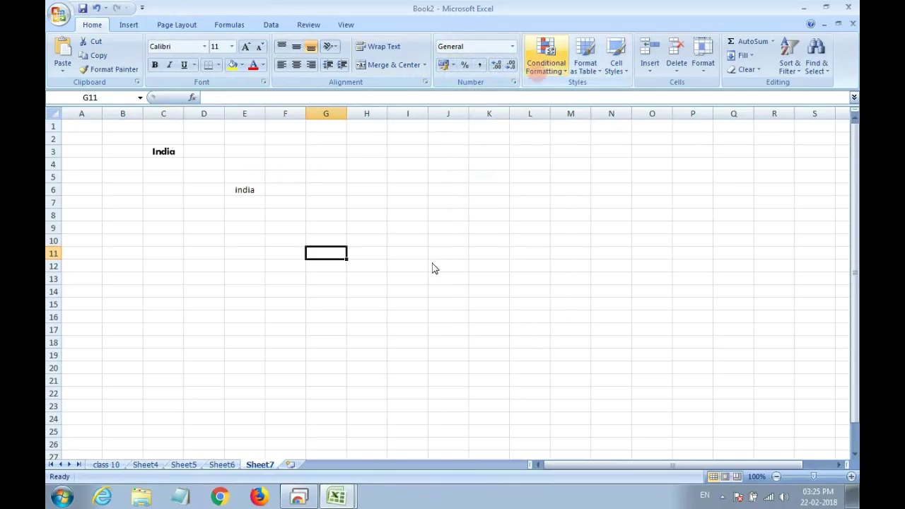
click(546, 60)
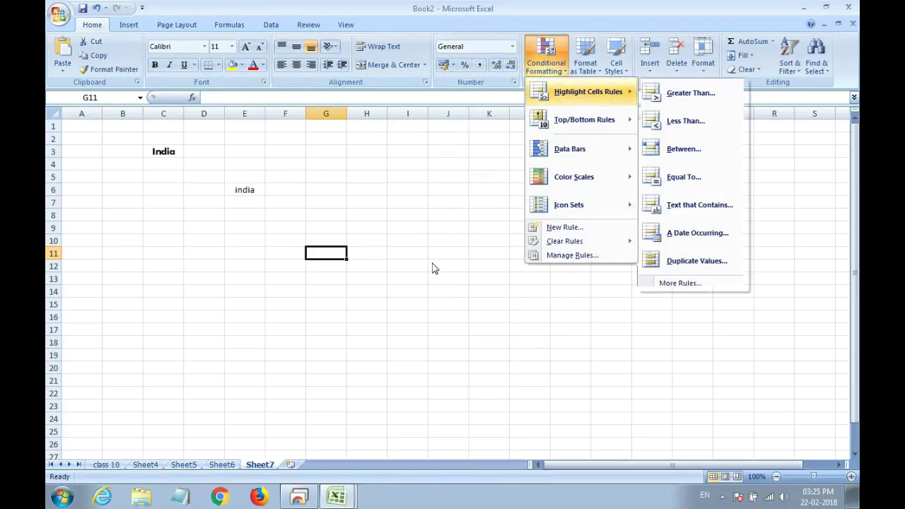
key(Escape)
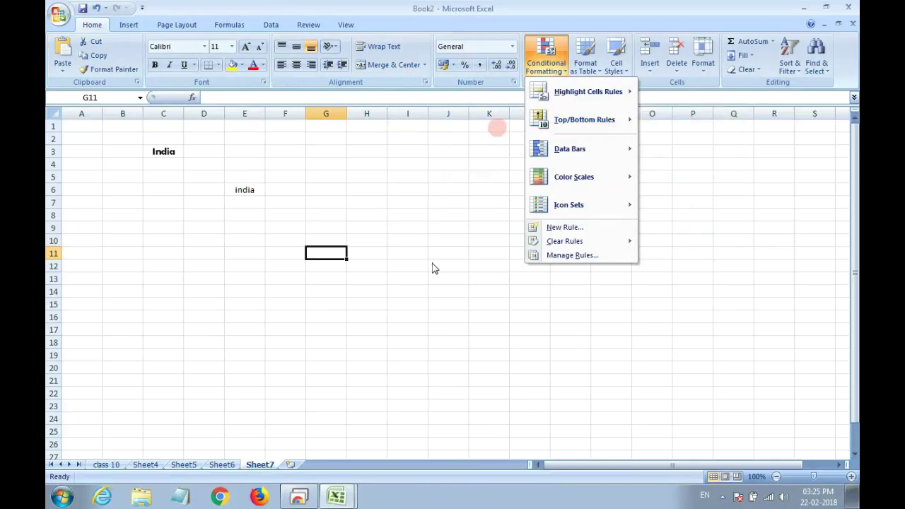
key(Escape)
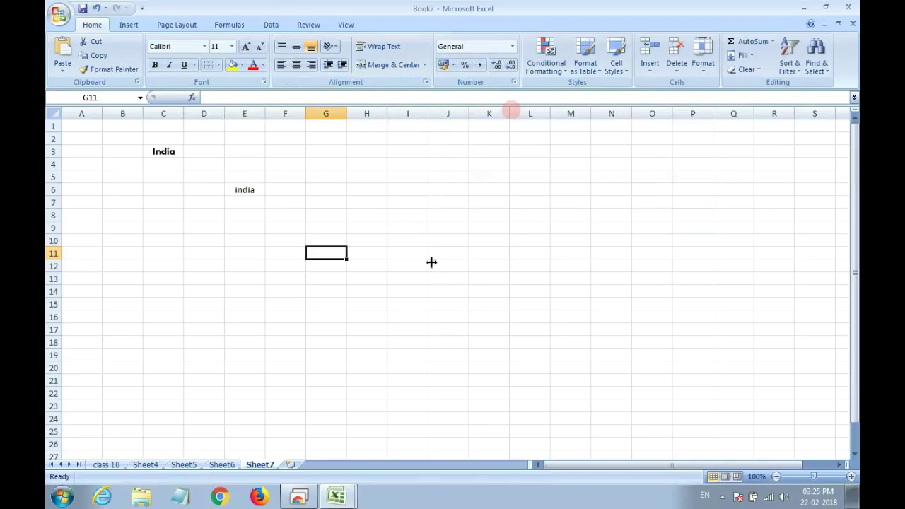
Clear the contents of the range B2:J14
drag(134, 138, 432, 290)
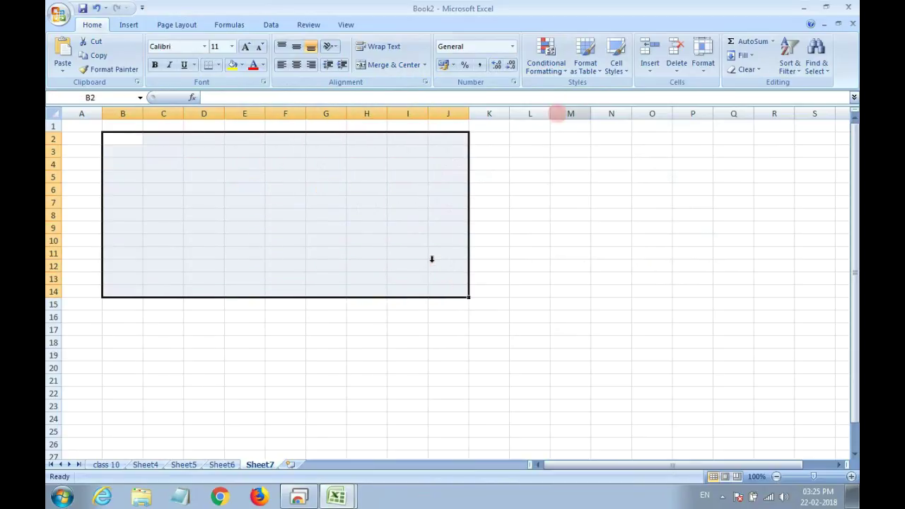
click(516, 176)
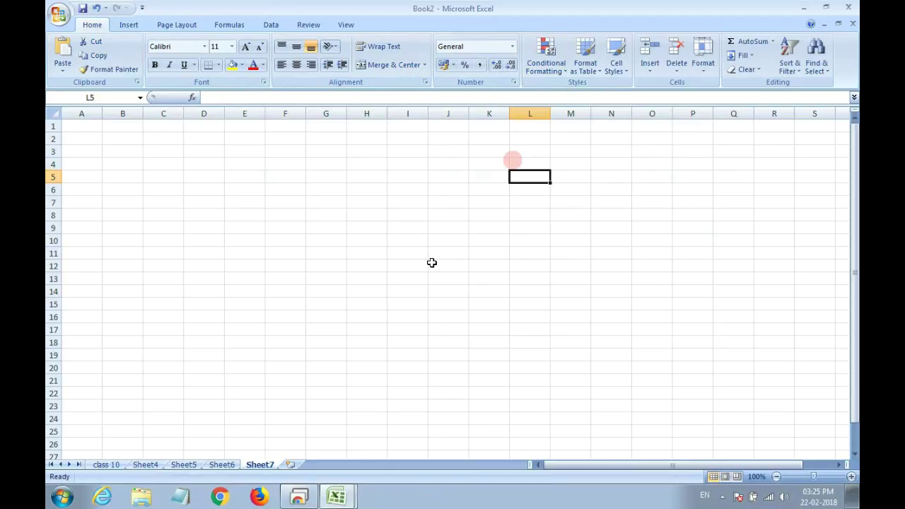
click(586, 62)
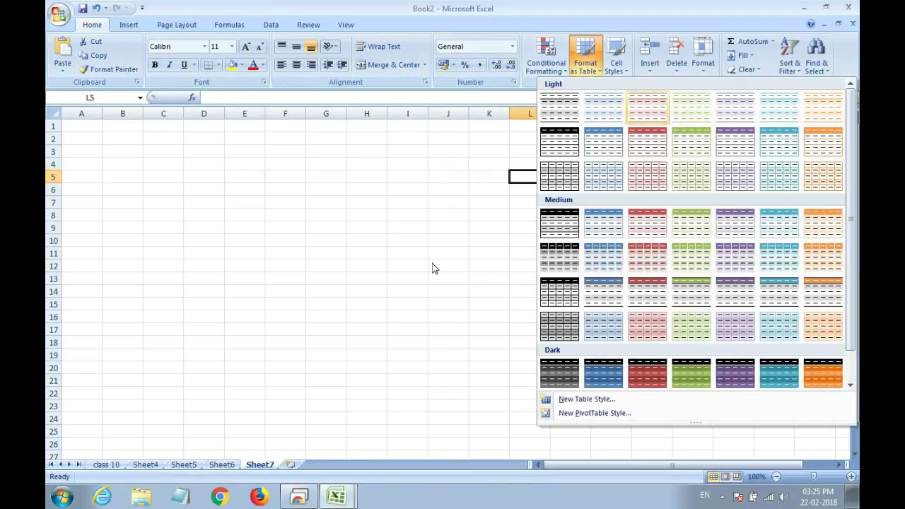
click(274, 219)
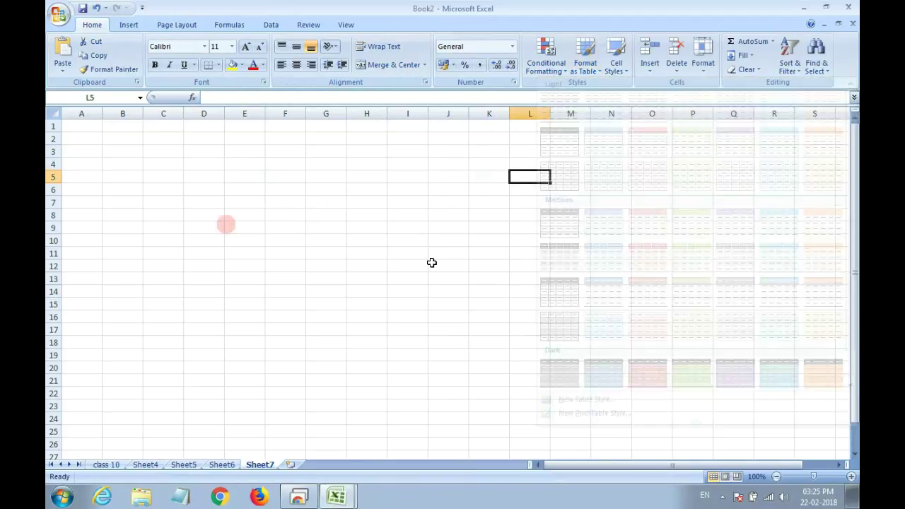
click(417, 175)
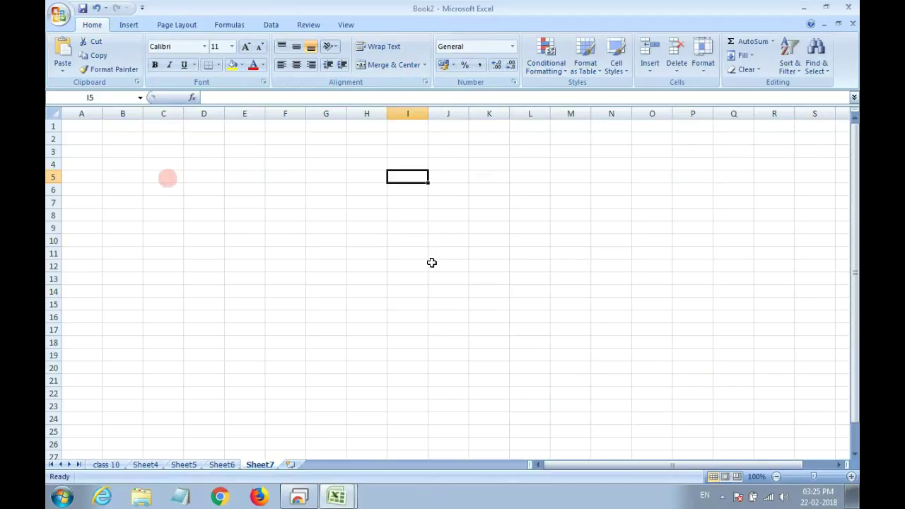
Format the range C5:N21 as a table without existing headers, using the light style with a solid red header row
drag(171, 178, 600, 384)
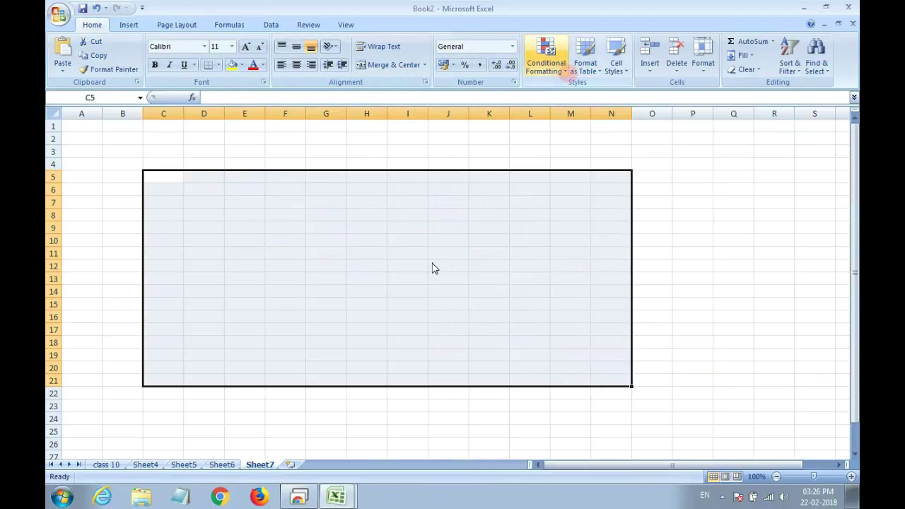
click(586, 65)
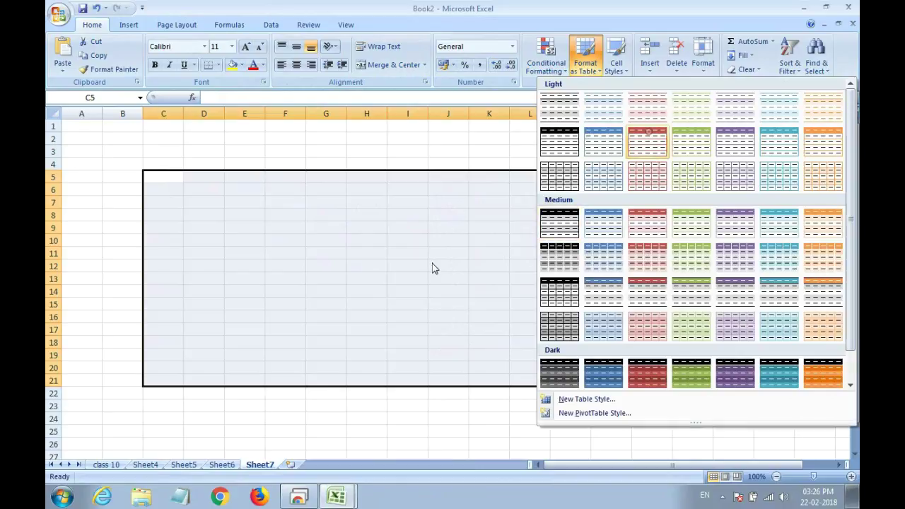
click(648, 141)
click(360, 277)
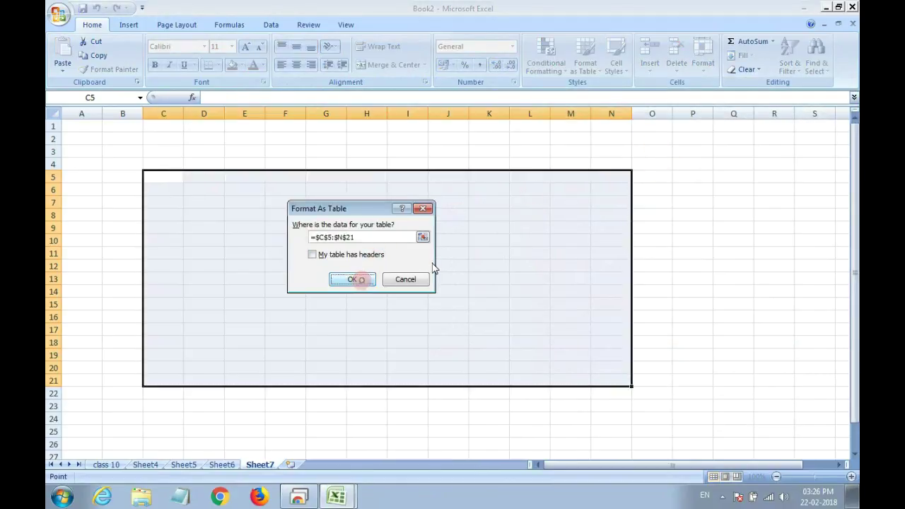
click(518, 140)
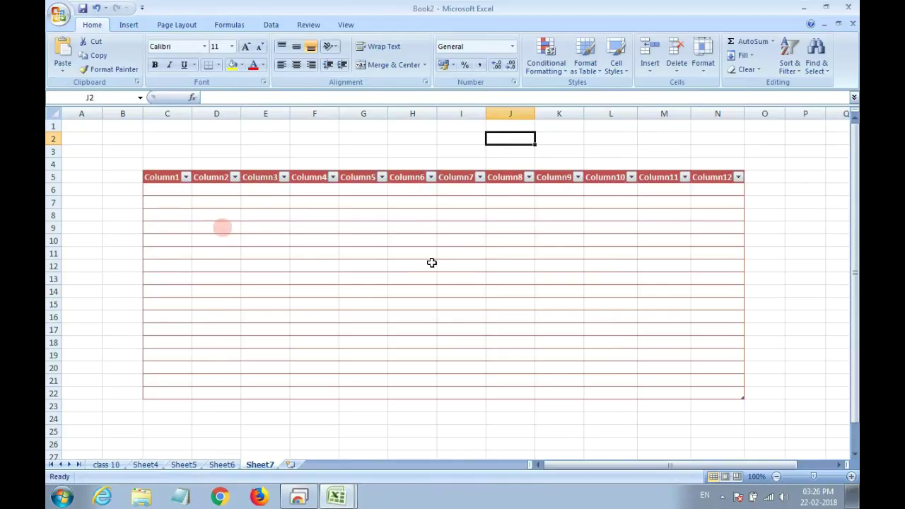
Apply the Linked Cell style to the whole table C5:N22 and replace it with the Calculation style
click(216, 227)
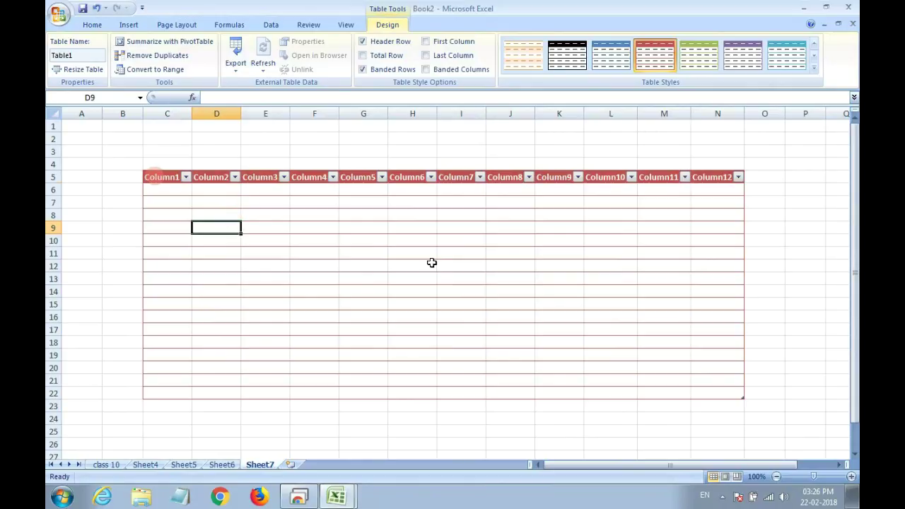
click(151, 177)
drag(150, 176, 562, 382)
click(345, 25)
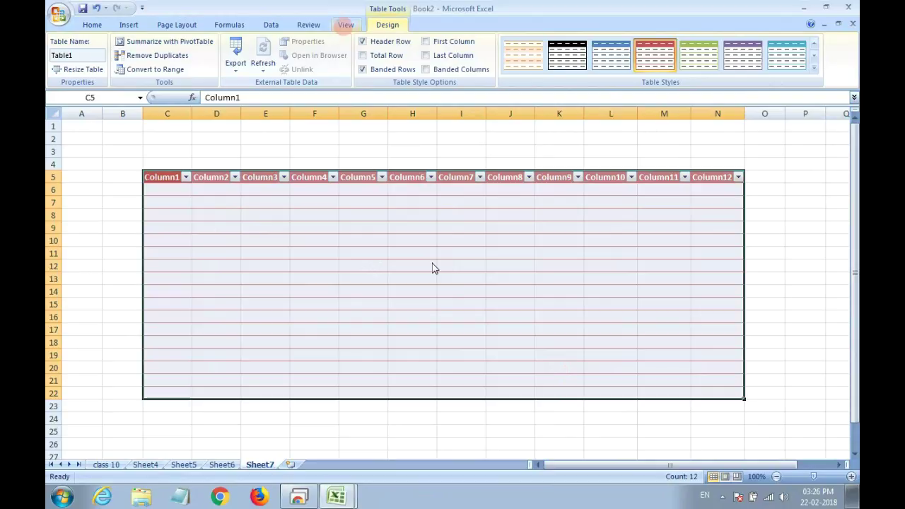
click(92, 25)
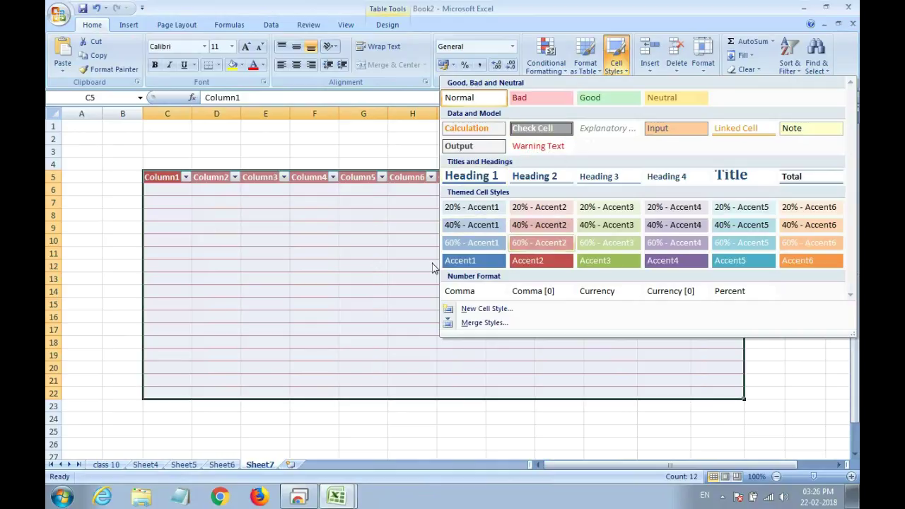
click(738, 128)
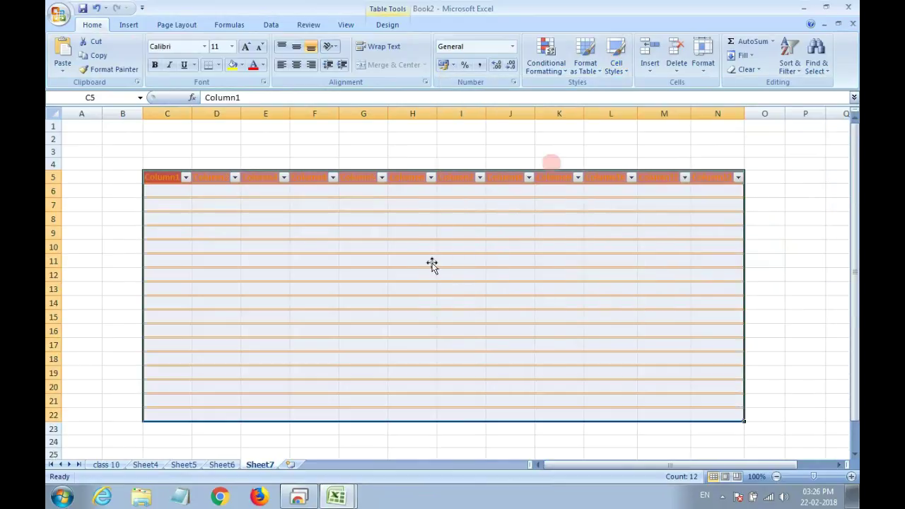
click(617, 64)
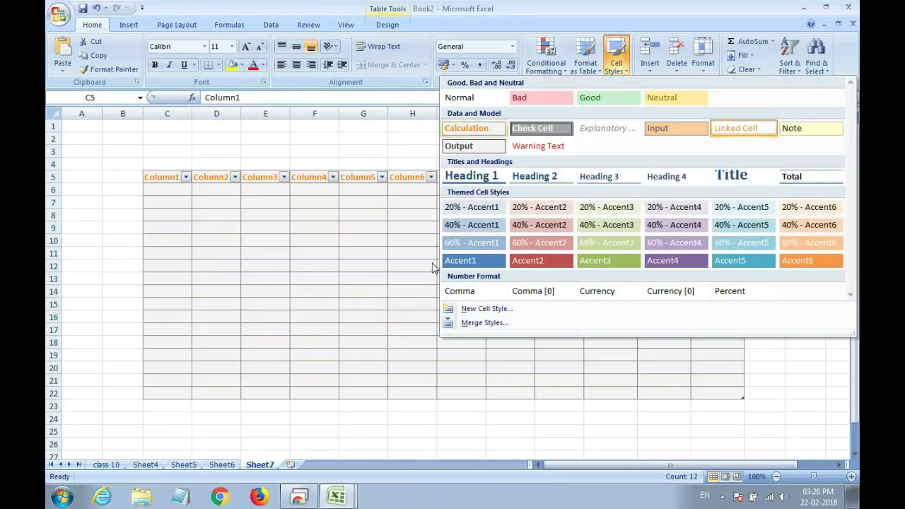
key(Escape)
Examine the theme and standard fill colours available for the selected table
key(alt+h)
key(h)
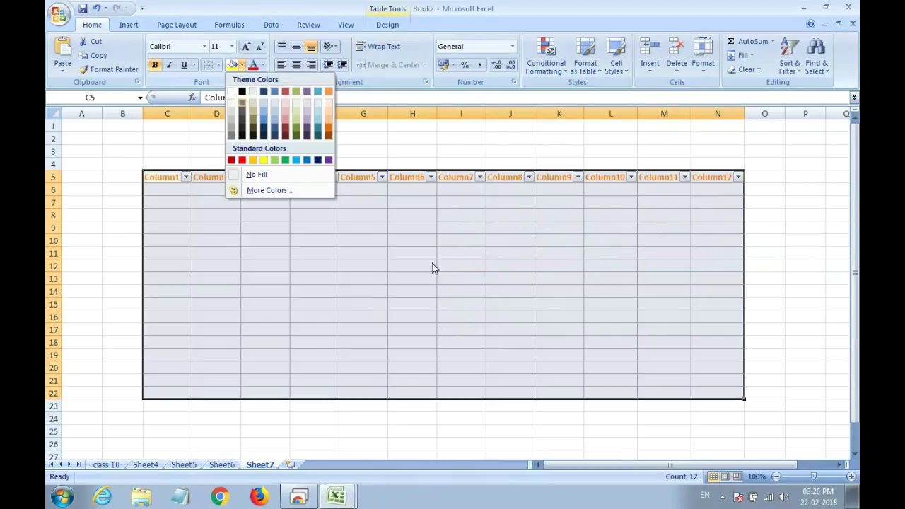
key(Down)
key(Right)
key(Down)
key(Up)
key(Down)
key(Right)
key(Right)
key(Up)
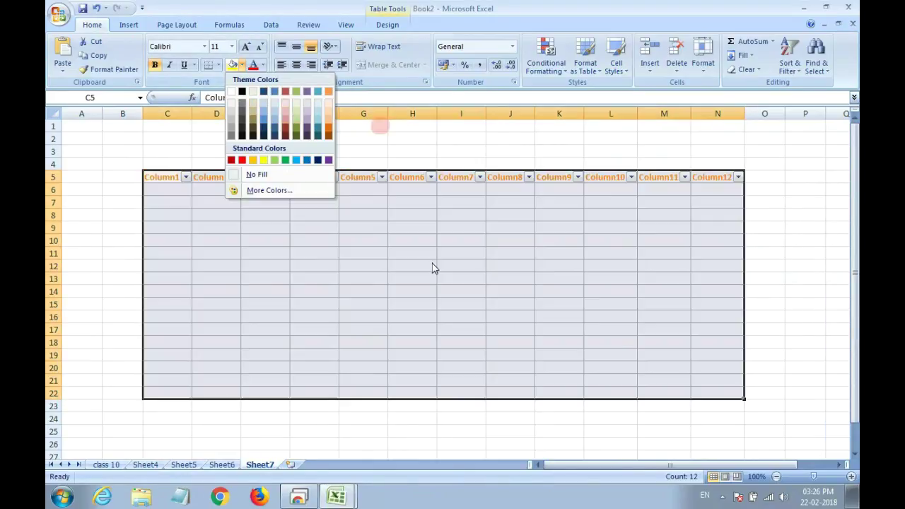
key(Escape)
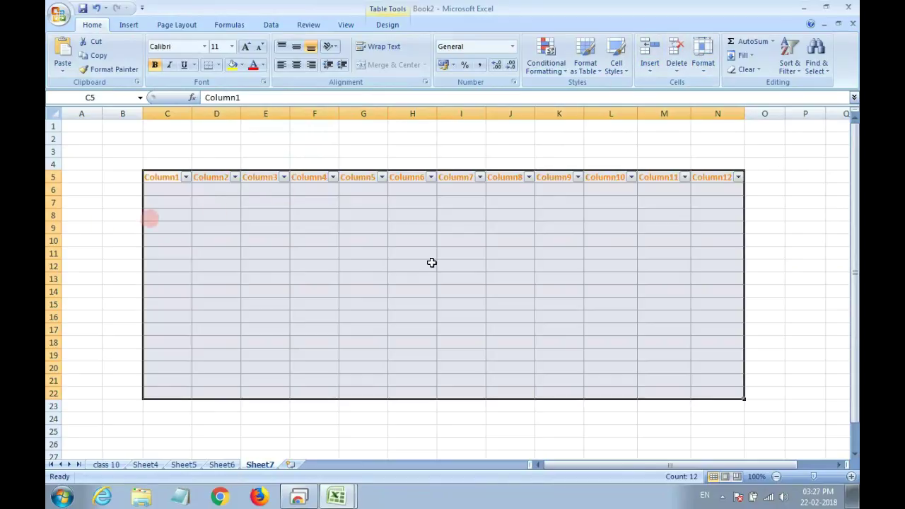
Insert a new sheet row above row 8, extending the table by one row
click(106, 203)
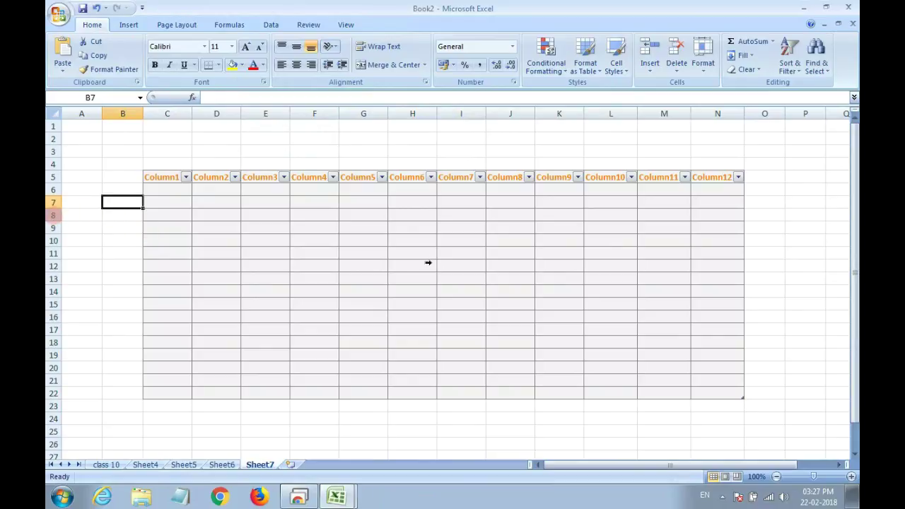
click(53, 215)
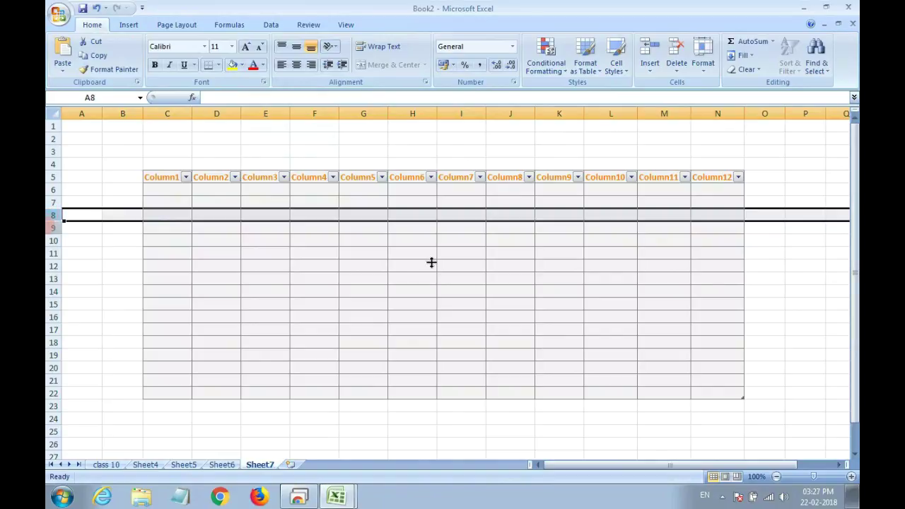
right_click(62, 216)
key(Down)
key(Down)
key(Down)
key(Down)
key(Down)
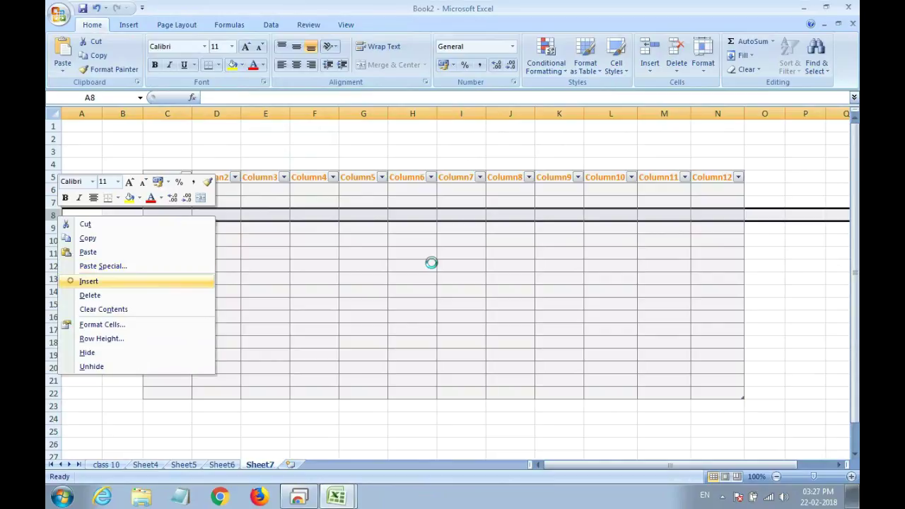
key(Return)
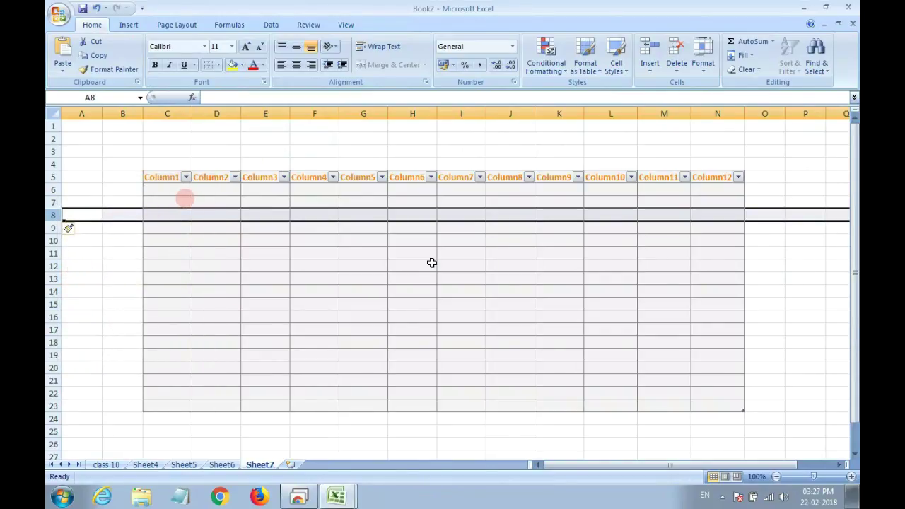
click(184, 199)
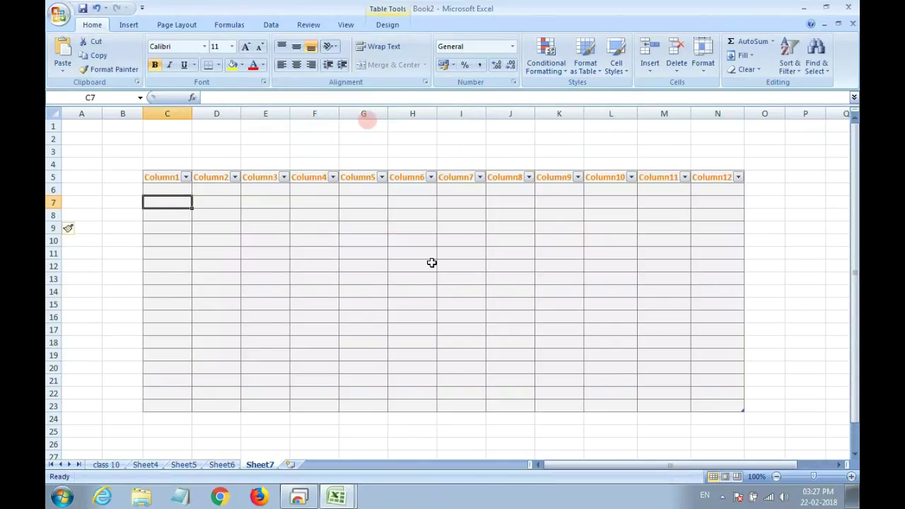
Insert a new sheet column before column G, within the table
click(365, 116)
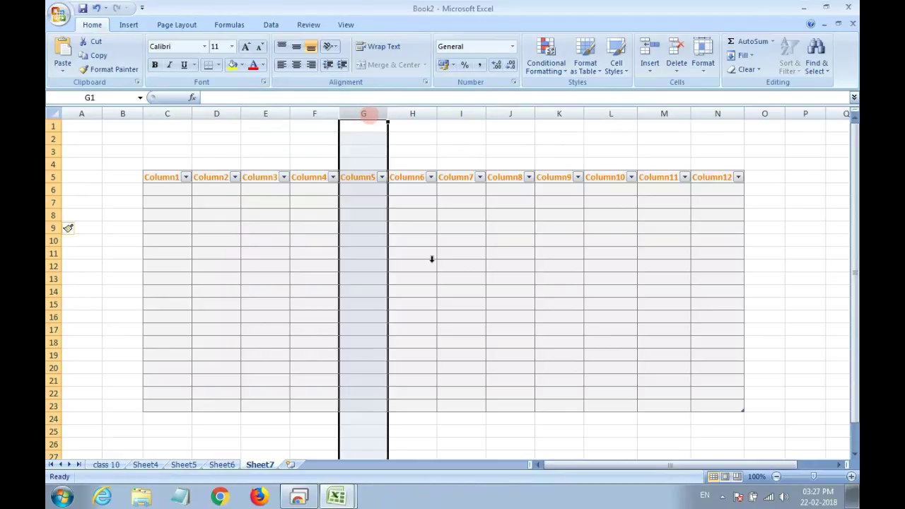
right_click(363, 114)
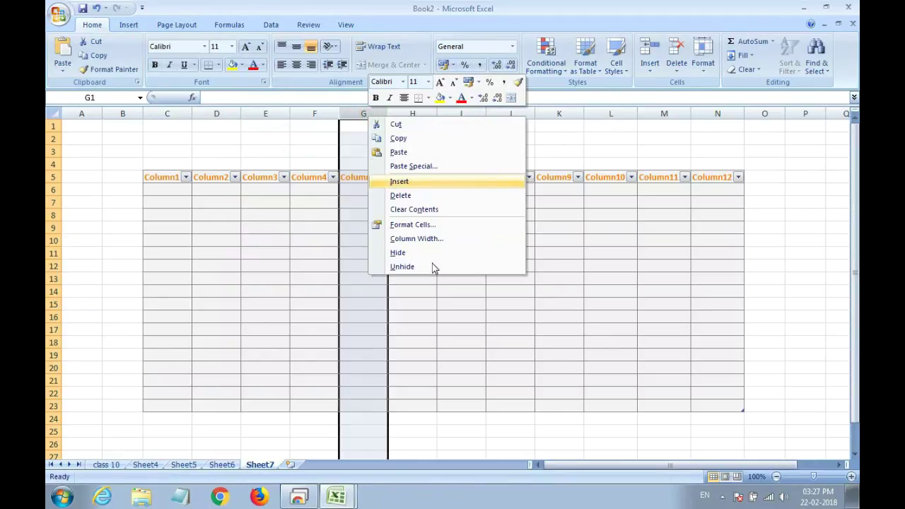
click(400, 181)
click(429, 227)
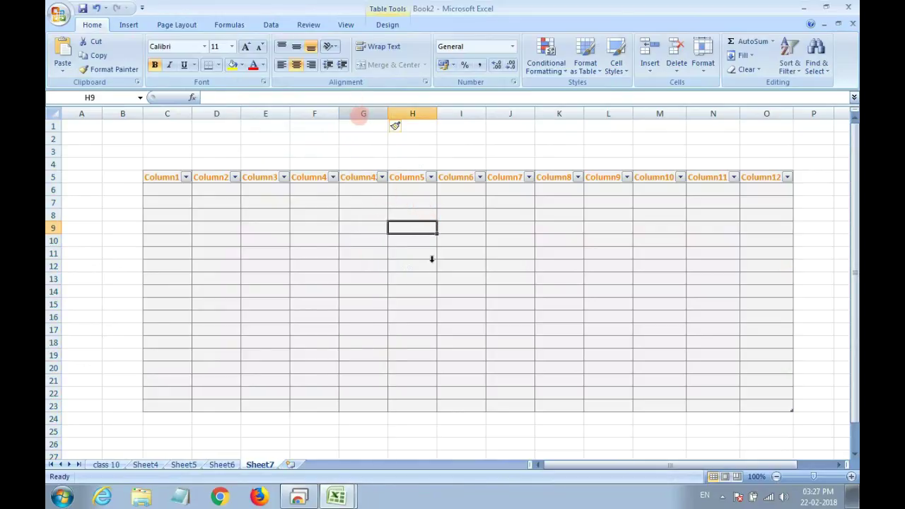
Delete the newly inserted column G from the table
click(364, 115)
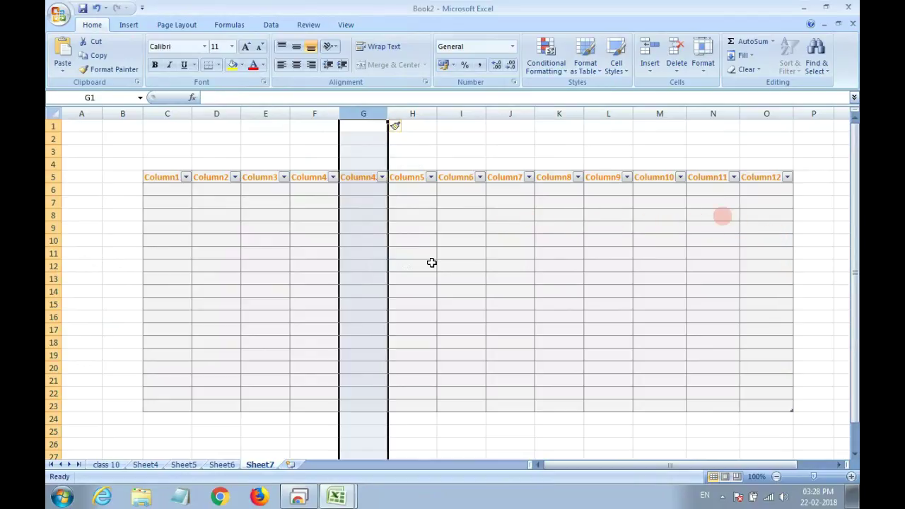
right_click(357, 121)
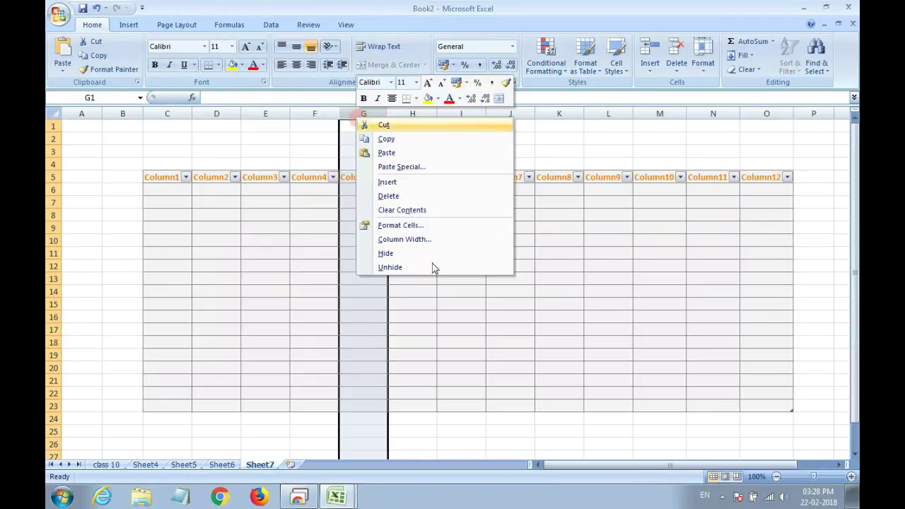
key(Down)
key(Down)
key(Down)
key(Down)
key(Down)
key(Down)
key(Return)
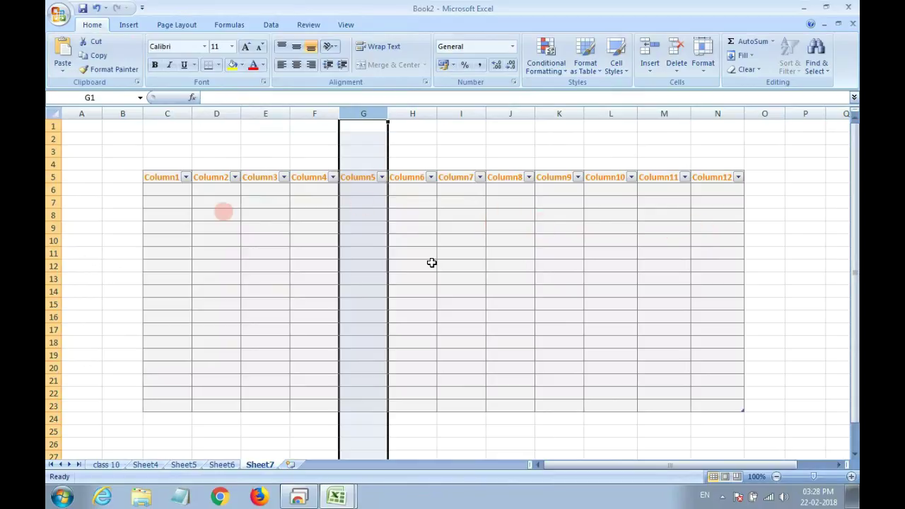
click(410, 213)
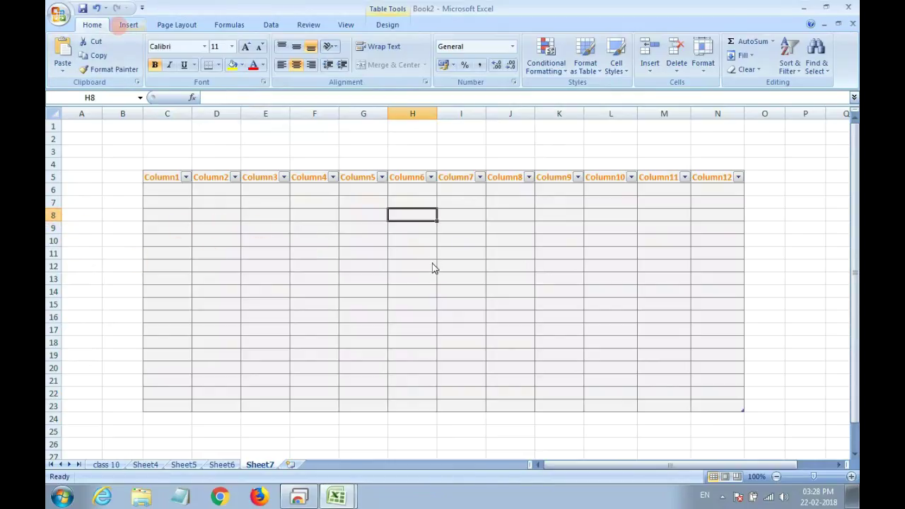
click(129, 25)
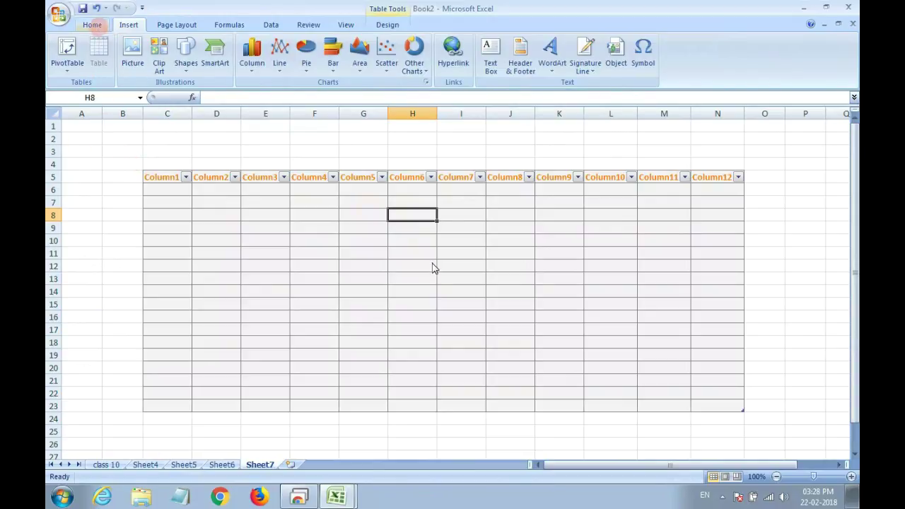
click(92, 24)
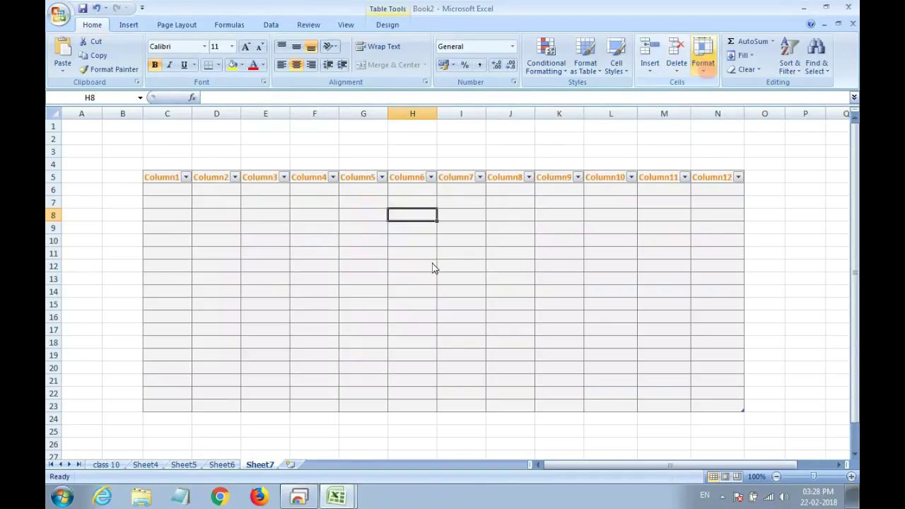
click(703, 64)
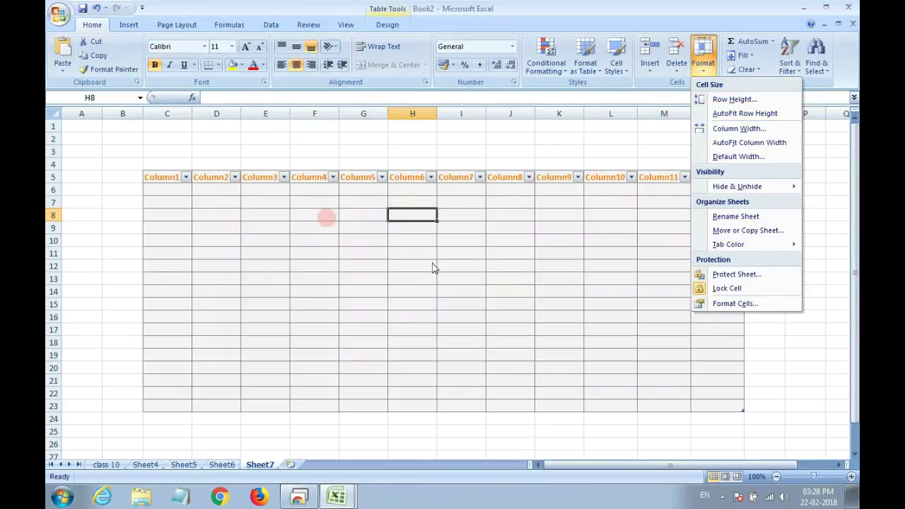
key(Escape)
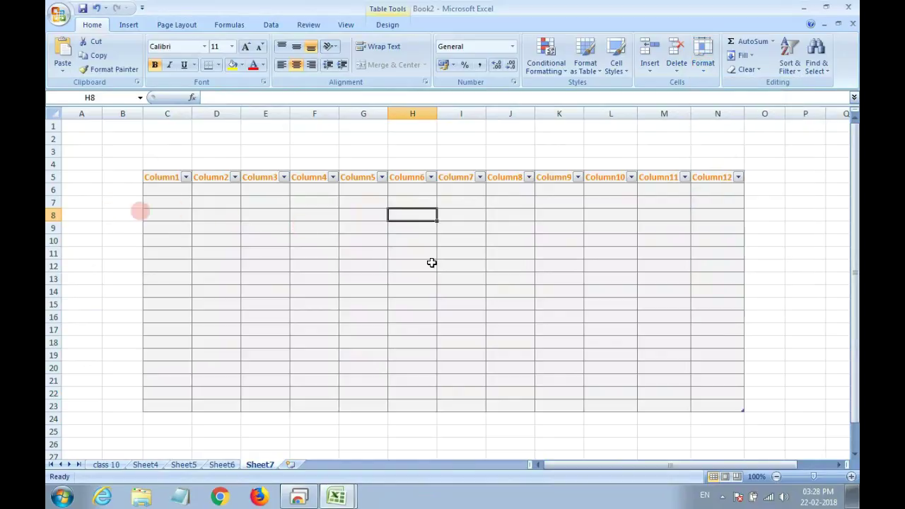
Increase the height of row 10 to about twice that of the other rows
click(54, 241)
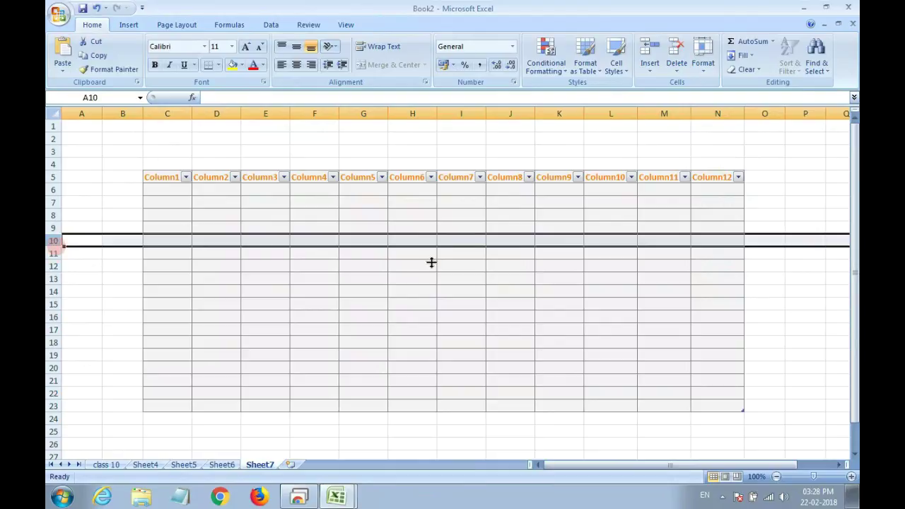
click(71, 237)
right_click(55, 247)
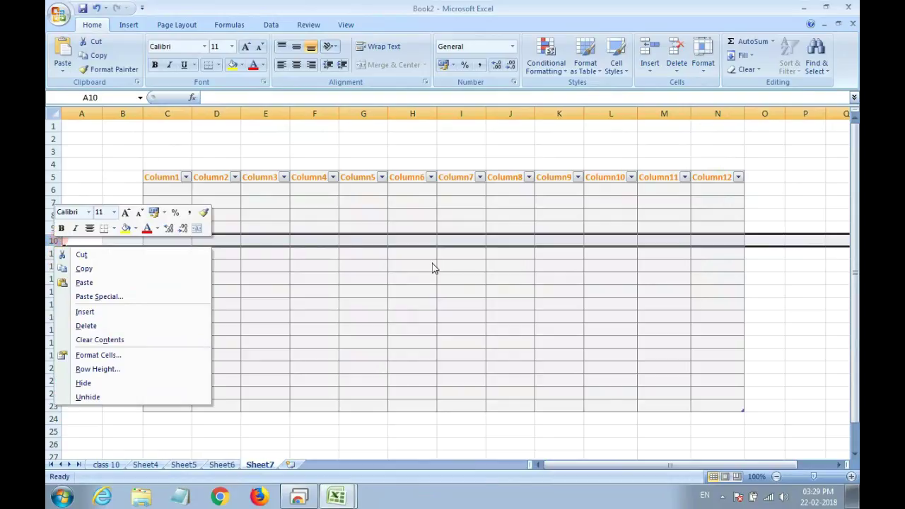
key(Escape)
mouse_move(55, 247)
mouse_down()
mouse_move(54, 308)
mouse_move(54, 258)
mouse_up()
click(88, 262)
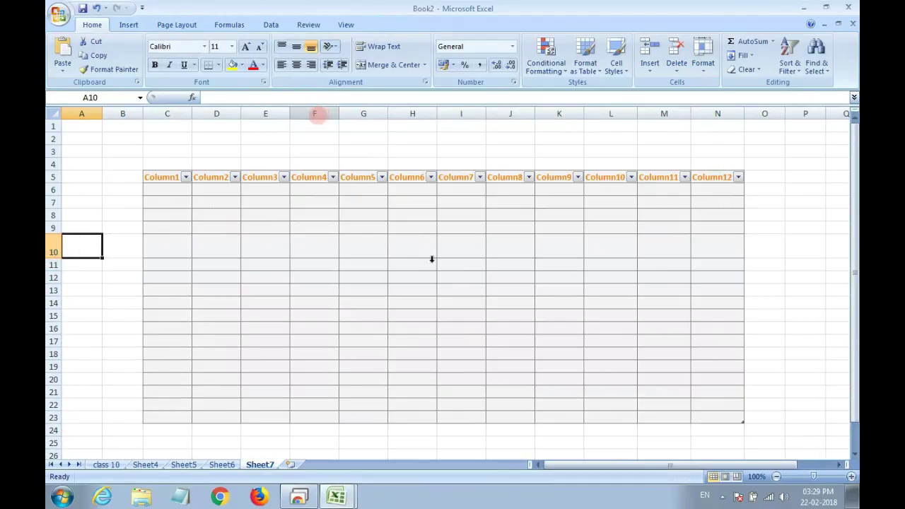
Widen column F slightly, to about one fifth wider than the neighbouring column G
right_click(338, 118)
click(315, 119)
mouse_move(339, 115)
mouse_down()
mouse_move(439, 115)
mouse_move(349, 115)
mouse_up()
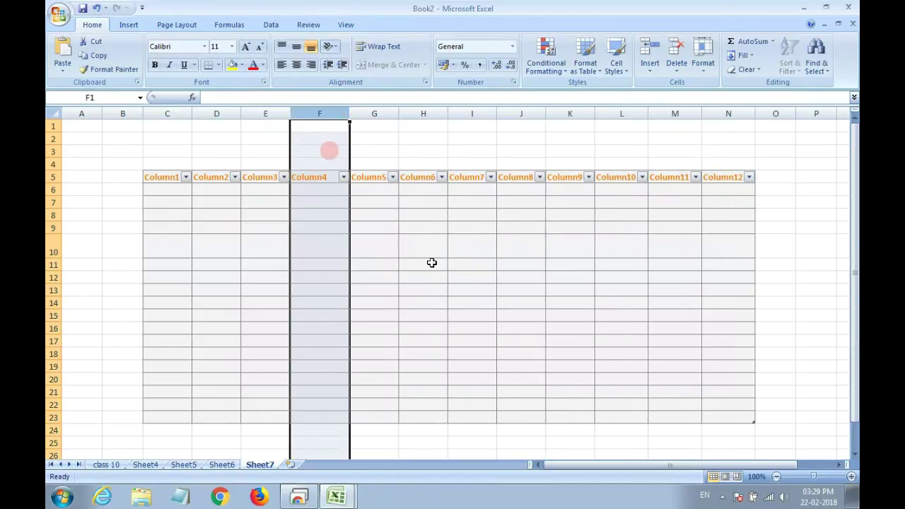
click(306, 213)
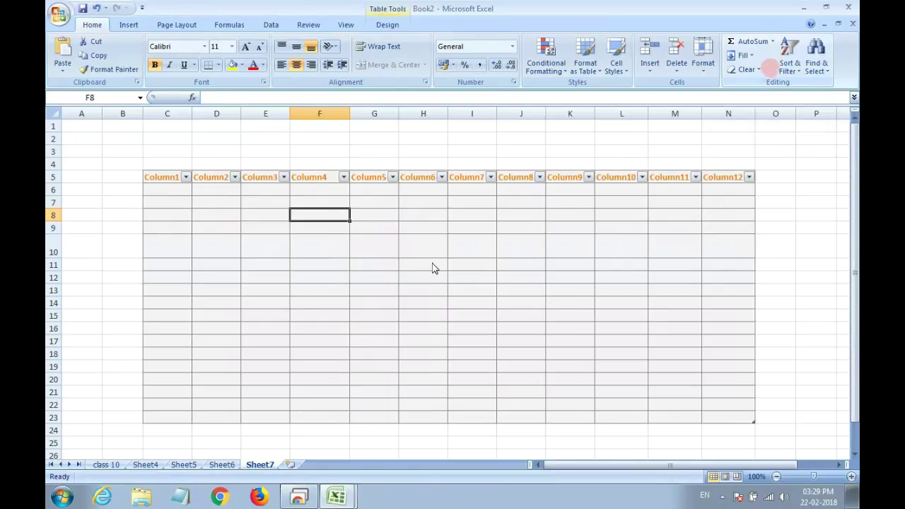
Examine the AutoSum functions and the sorting and filtering commands available for the table
click(773, 41)
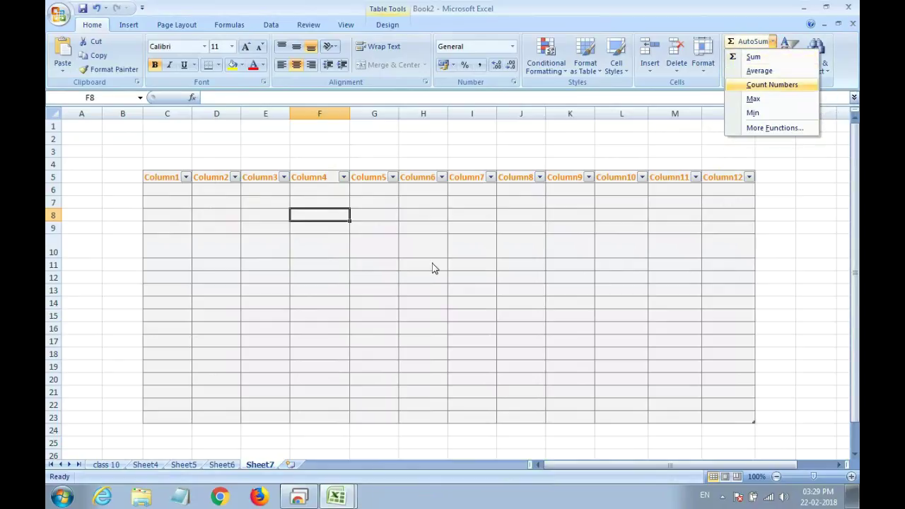
key(Down)
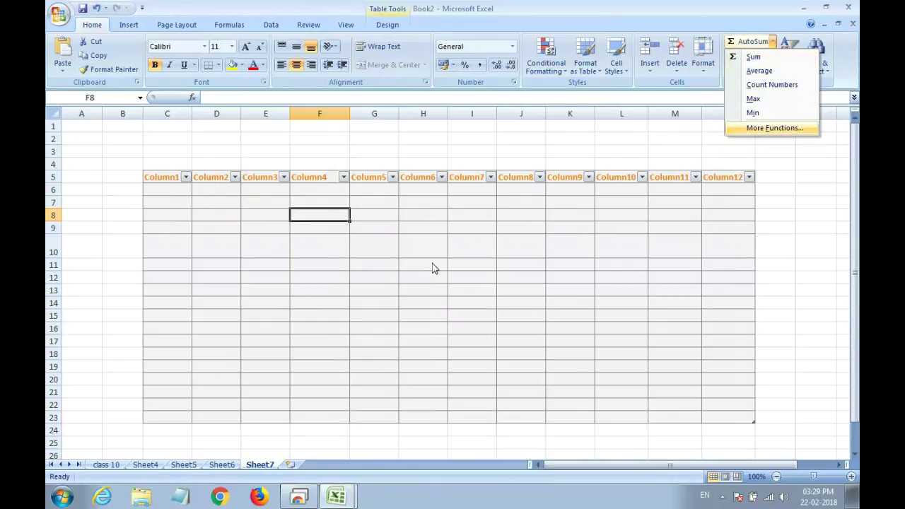
key(Down)
key(Escape)
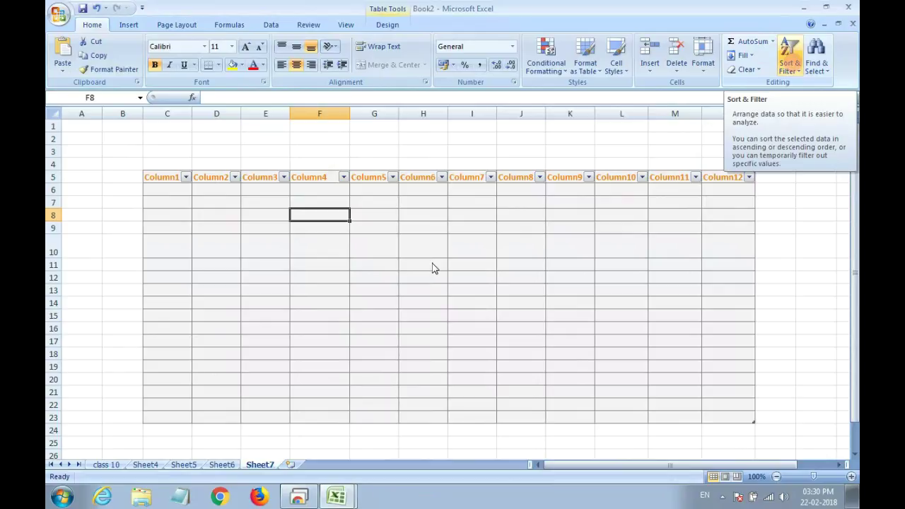
click(790, 60)
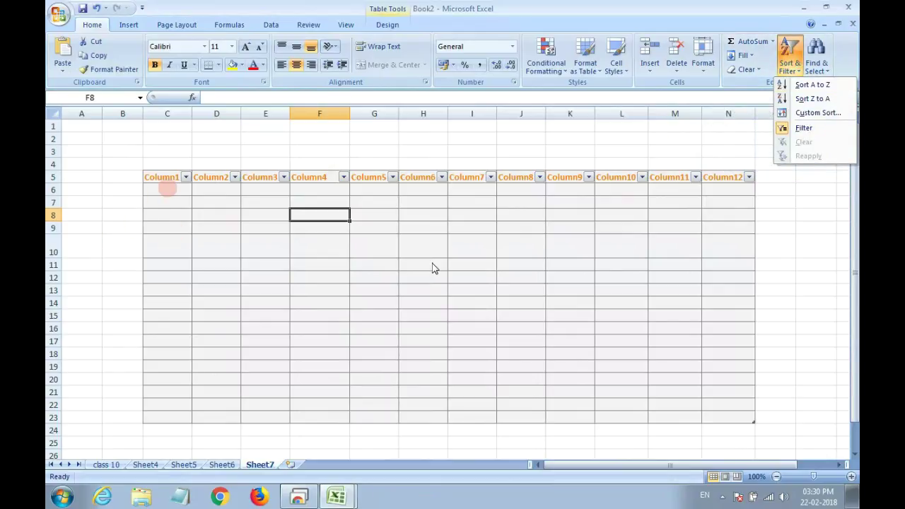
click(168, 186)
click(166, 191)
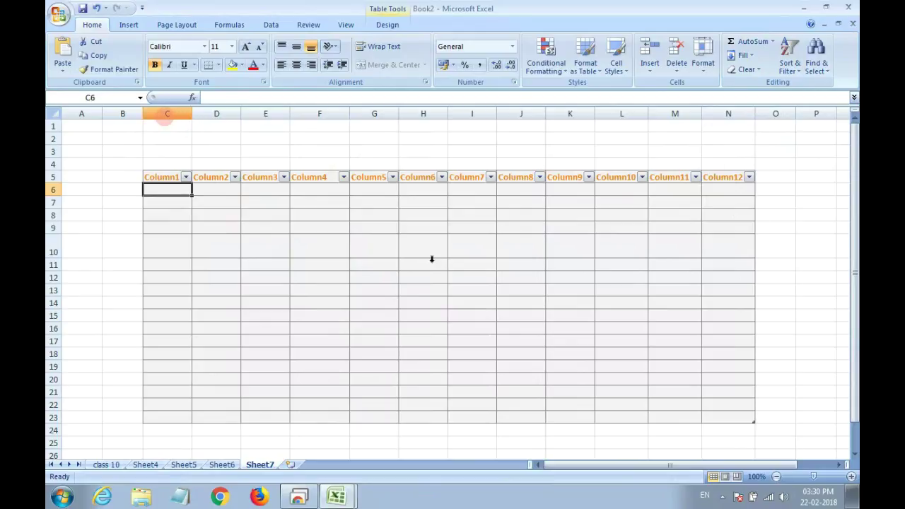
Examine the sort and text filter options of the Column1 header and the available Find & Select commands
click(167, 114)
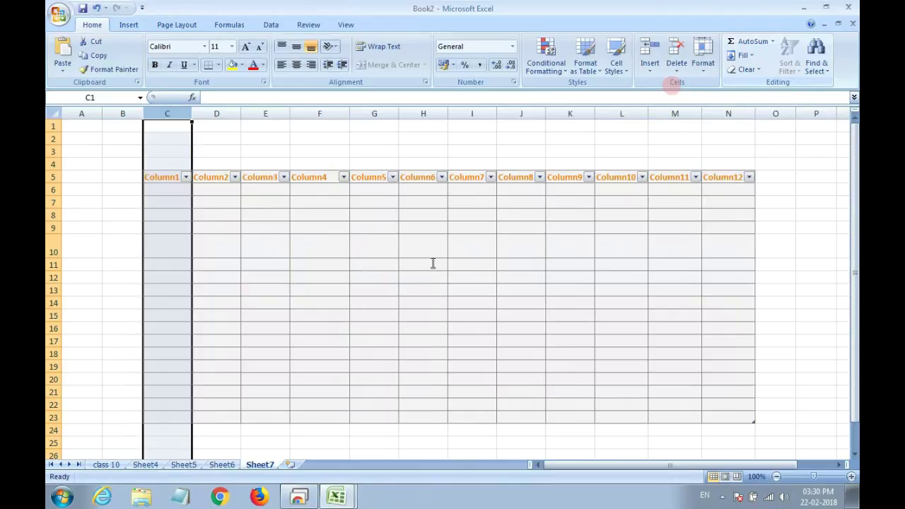
click(170, 181)
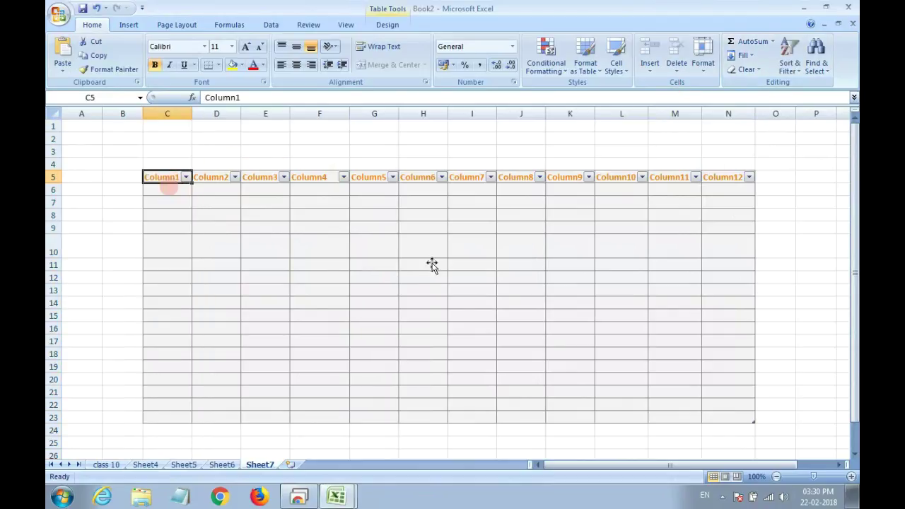
click(185, 178)
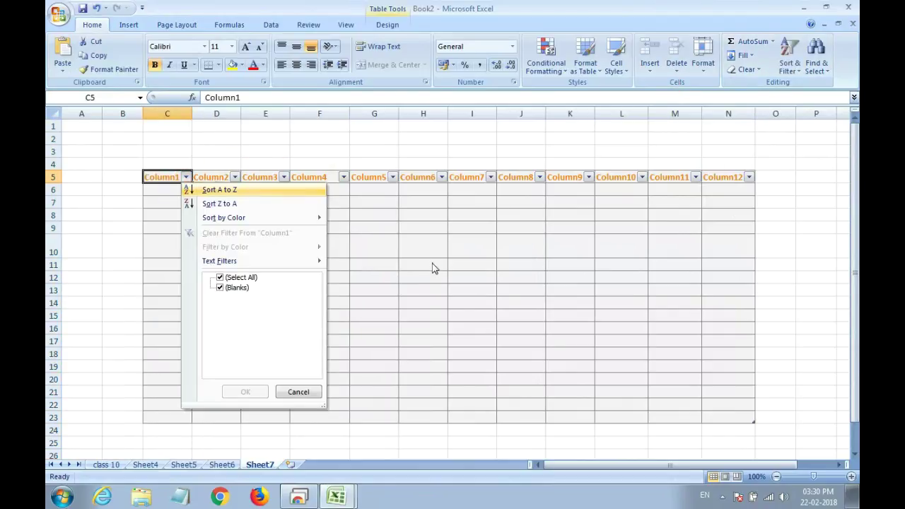
key(Down)
key(Down)
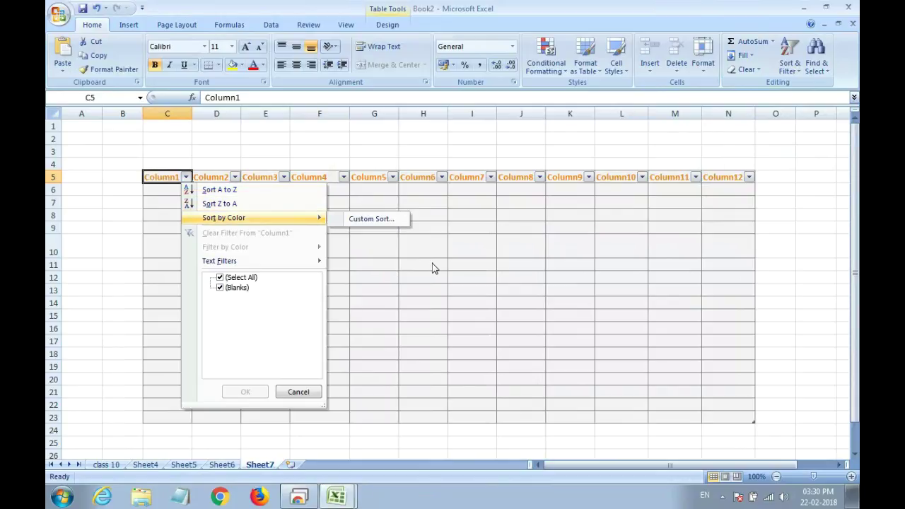
key(Down)
key(Right)
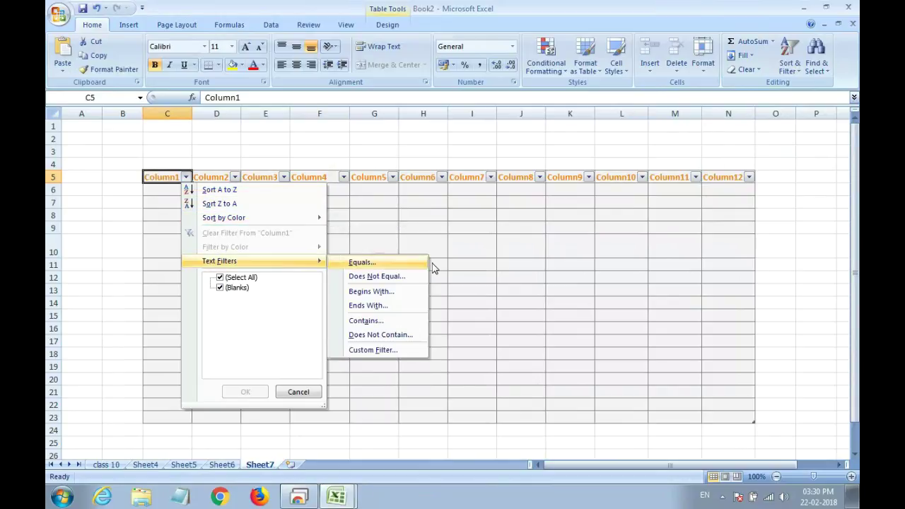
key(Escape)
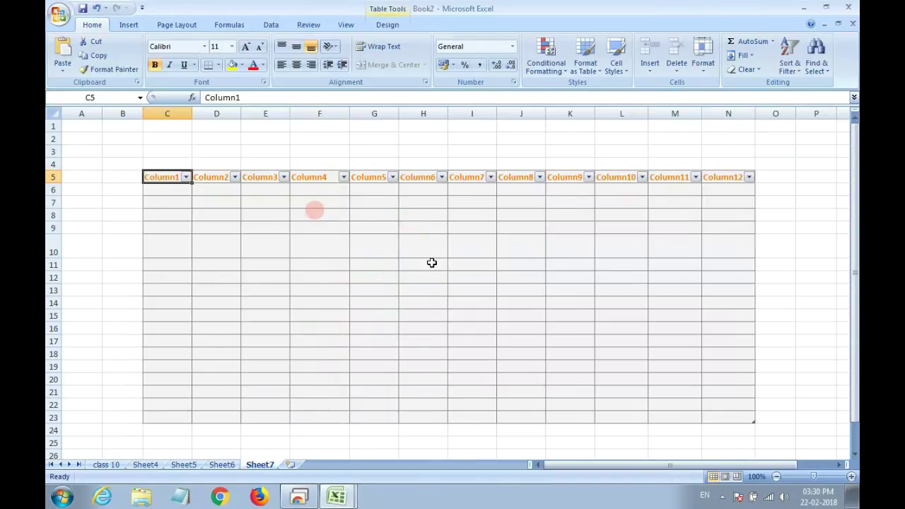
key(Right)
key(Right)
key(Right)
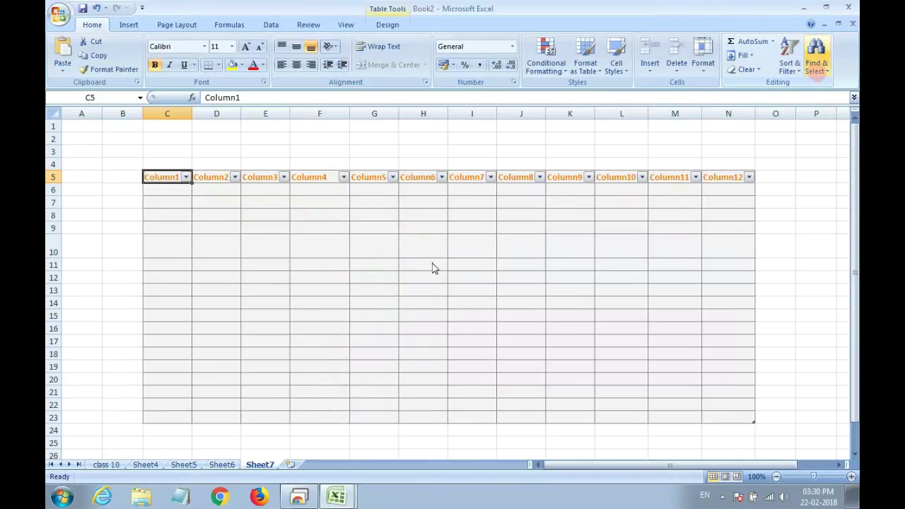
key(Down)
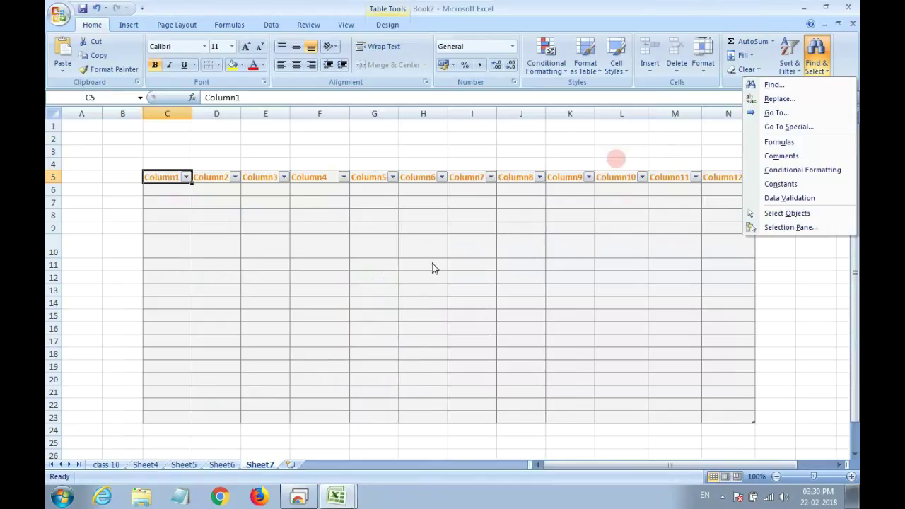
key(Escape)
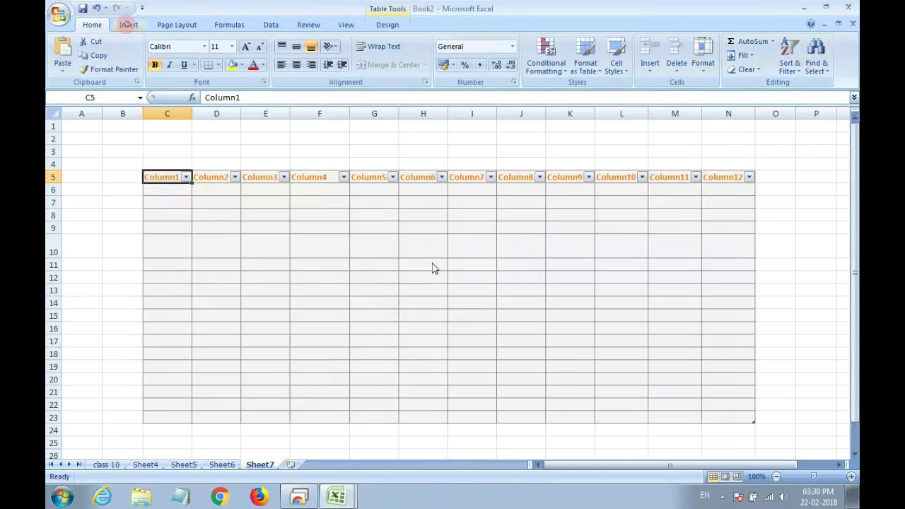
Examine the available column and line chart types for the table
click(128, 25)
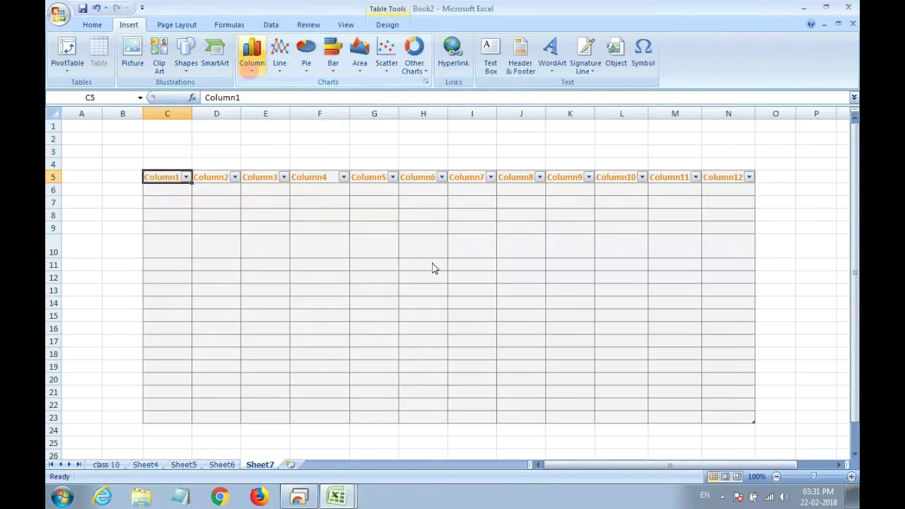
click(252, 64)
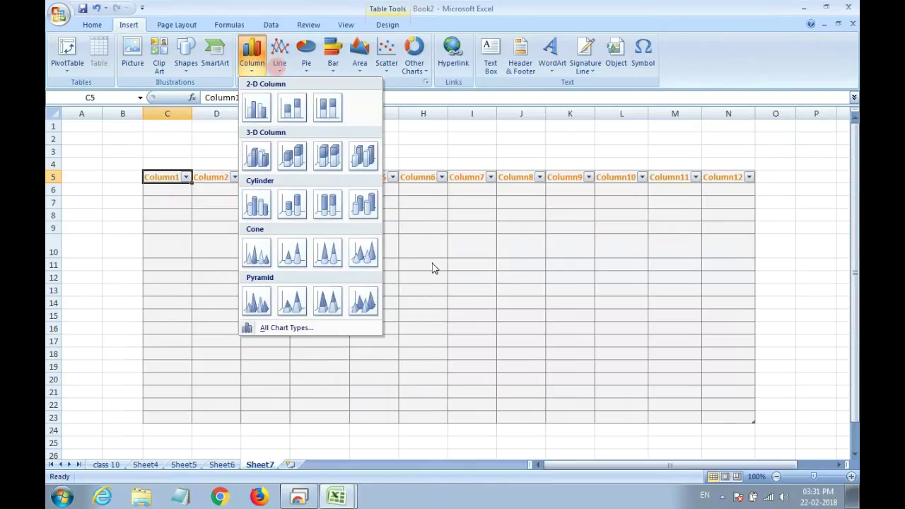
click(279, 63)
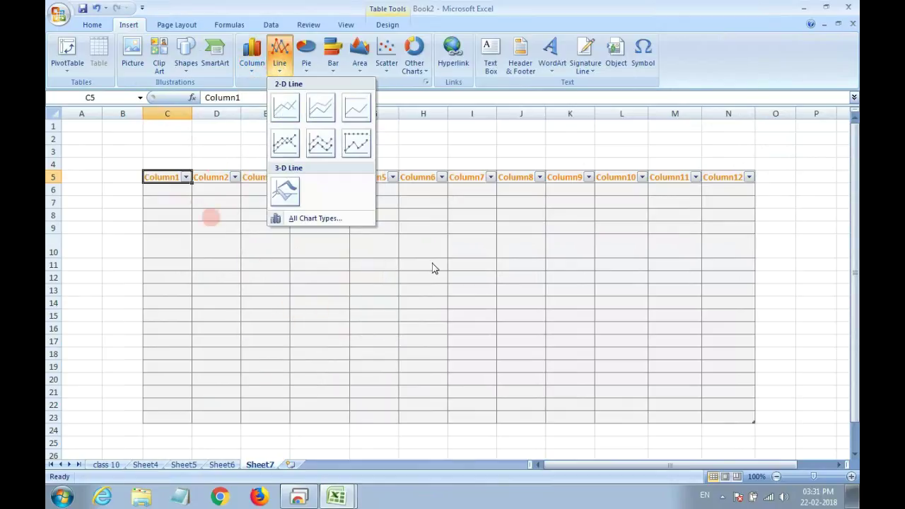
click(186, 178)
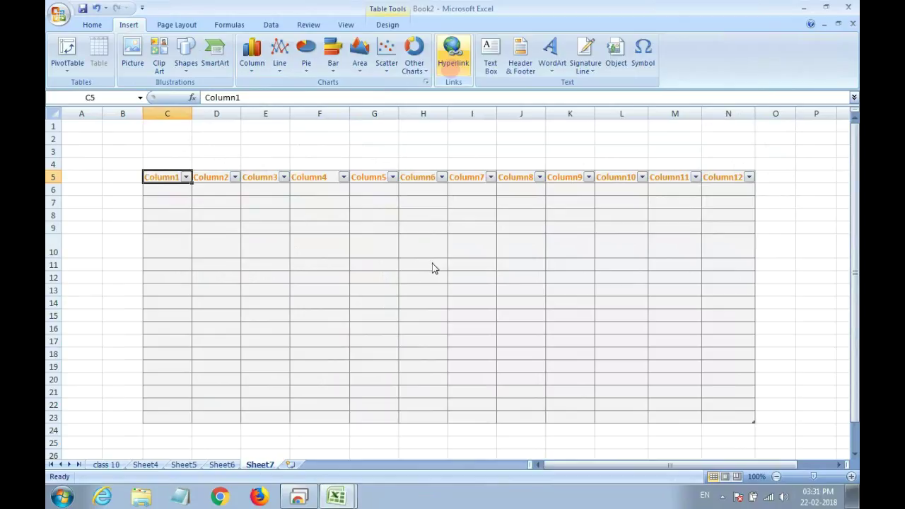
Enter the text india in cell H8 of the table
click(423, 213)
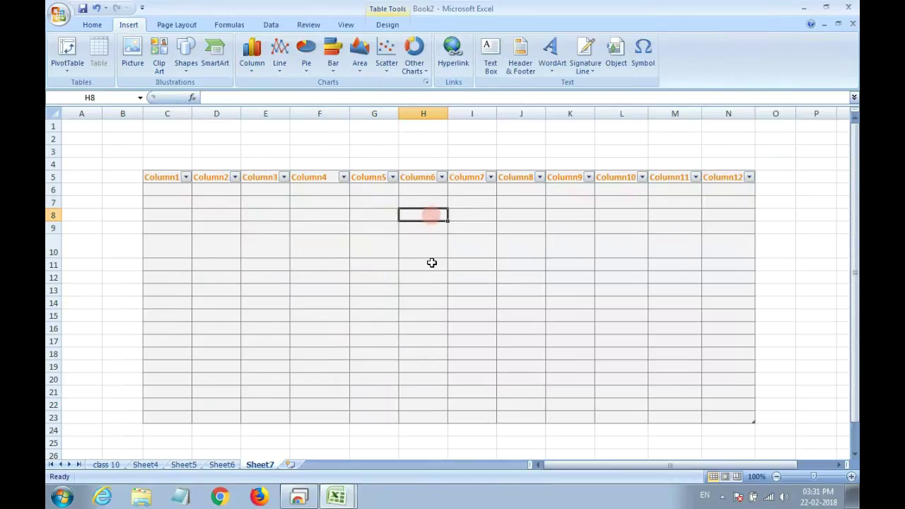
text(india)
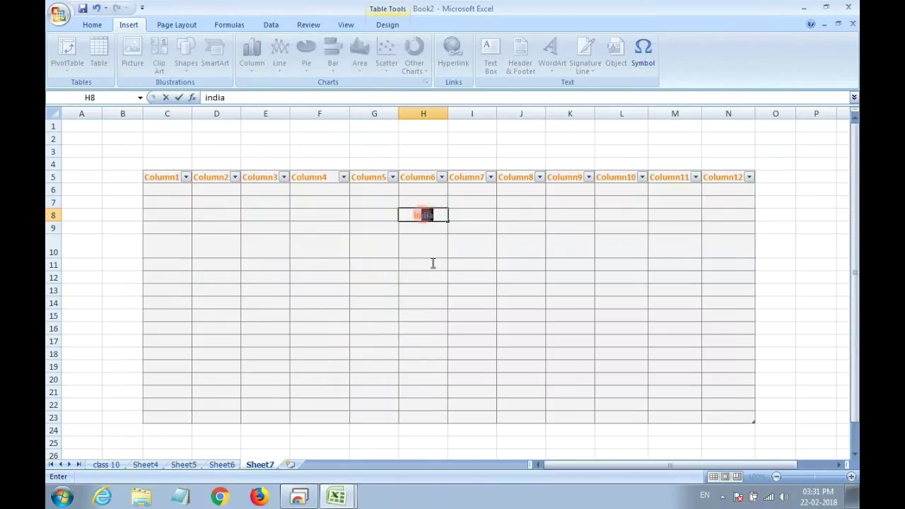
click(464, 240)
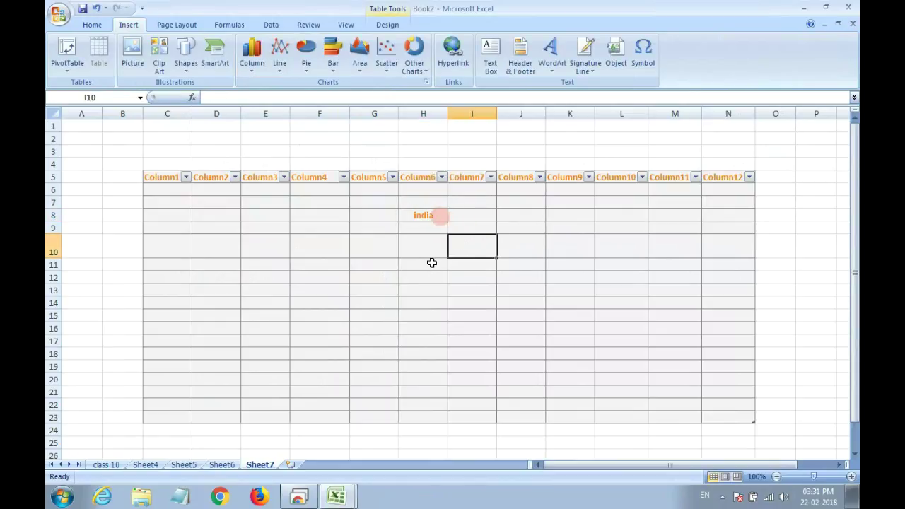
Examine the display text and address settings for inserting a hyperlink on the india cell, leaving without creating a link
click(436, 216)
click(453, 50)
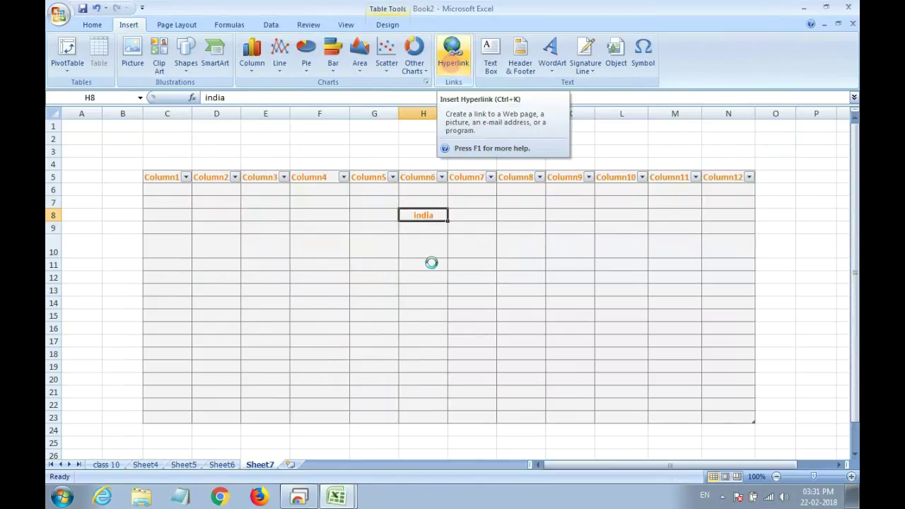
drag(297, 164, 254, 161)
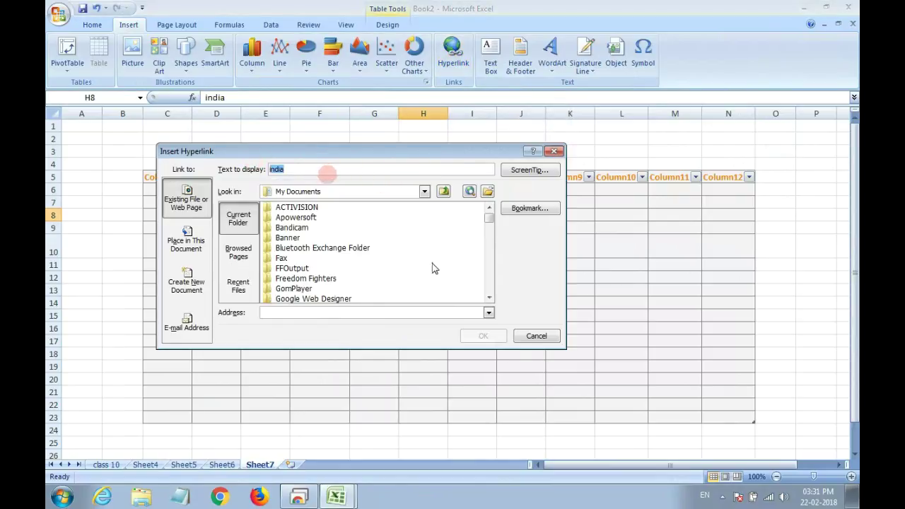
click(306, 312)
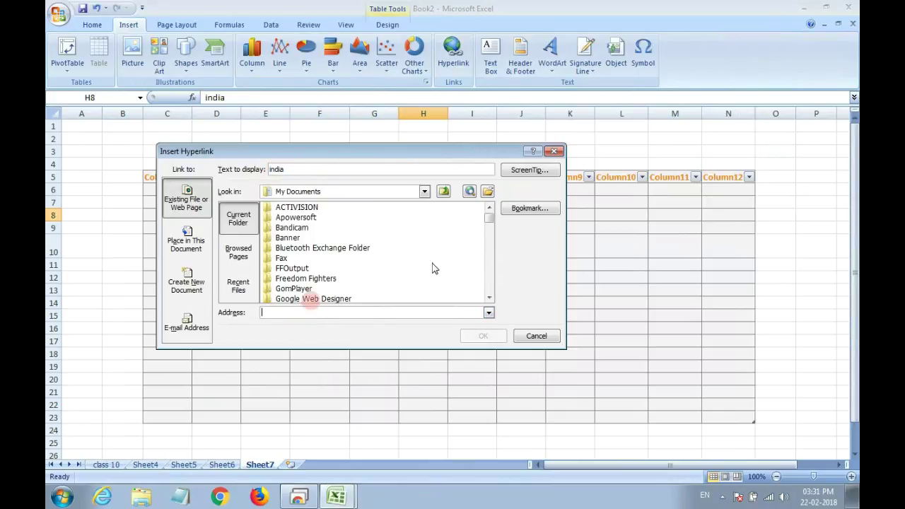
drag(324, 168, 256, 160)
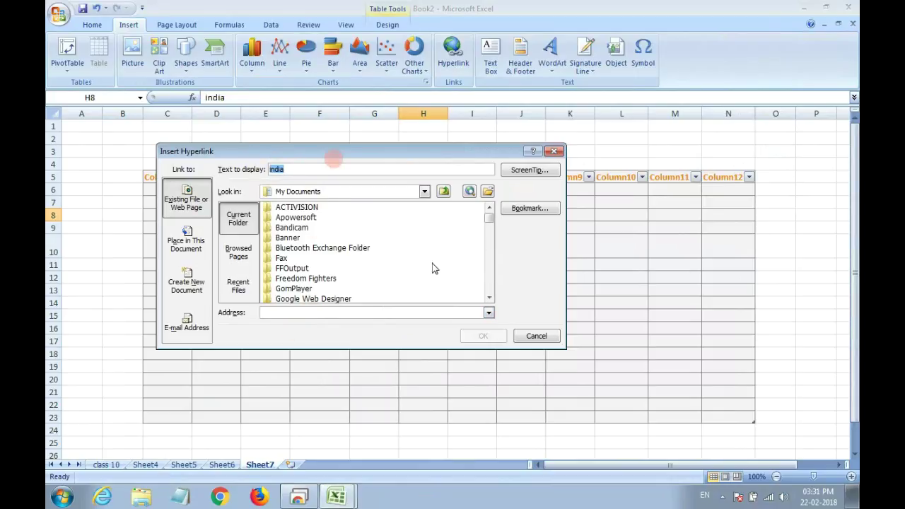
click(536, 336)
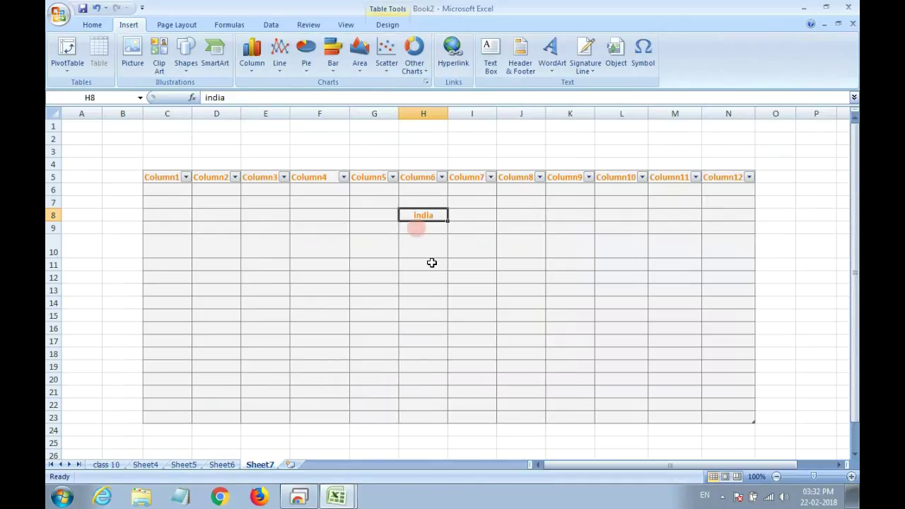
Examine the text box tool and the gallery of WordArt styles without inserting anything
click(490, 56)
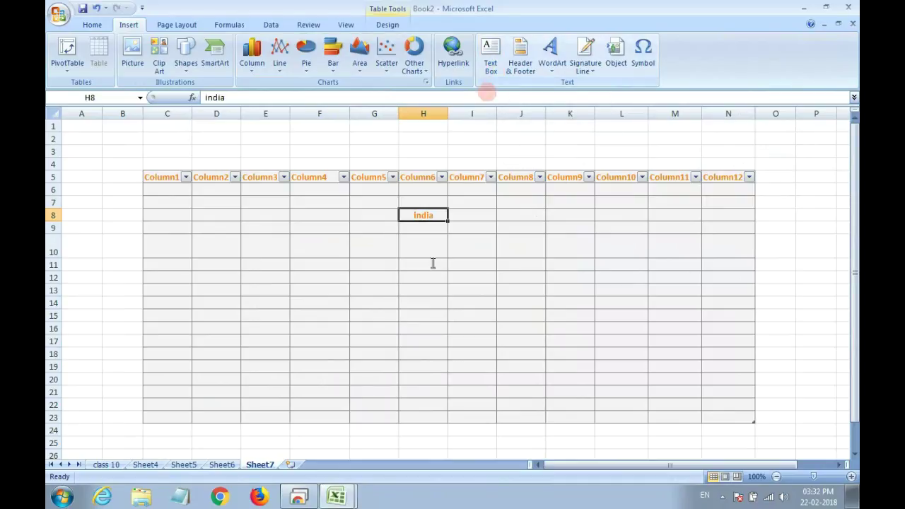
key(Escape)
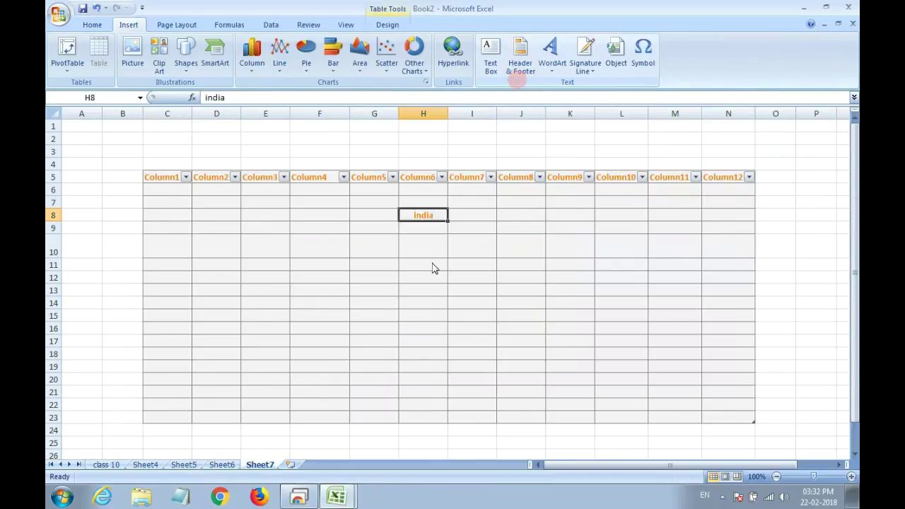
click(550, 69)
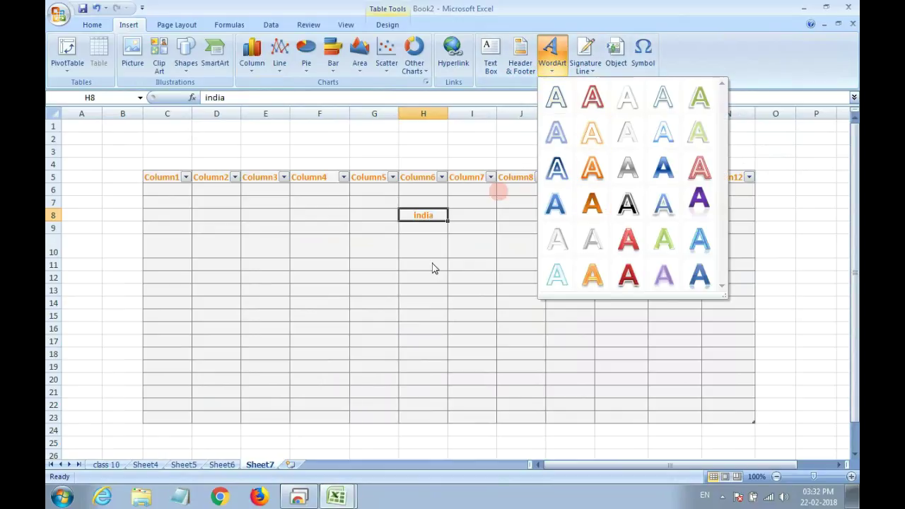
click(409, 276)
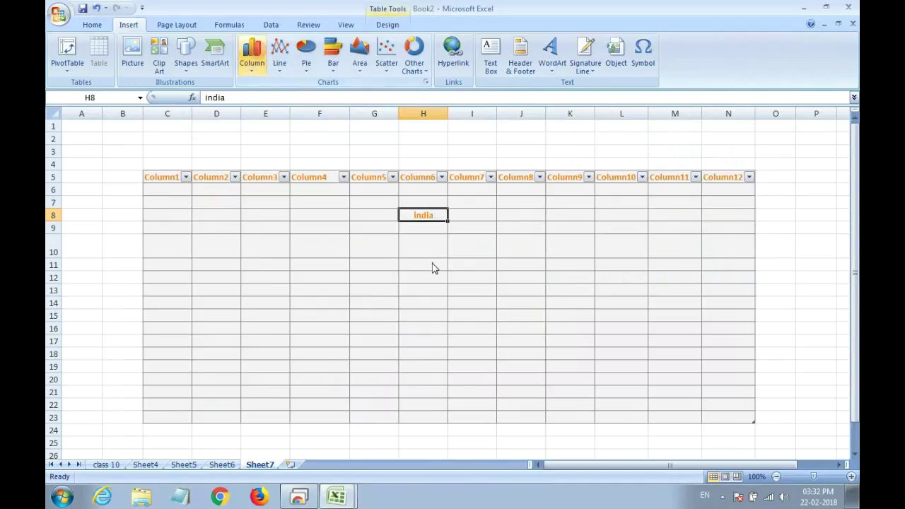
Examine the portrait and landscape page orientation options
click(183, 24)
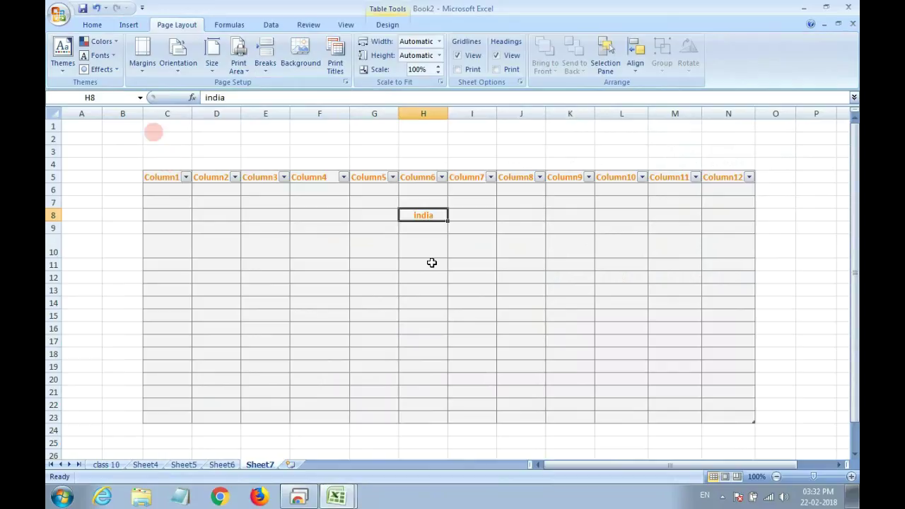
click(178, 56)
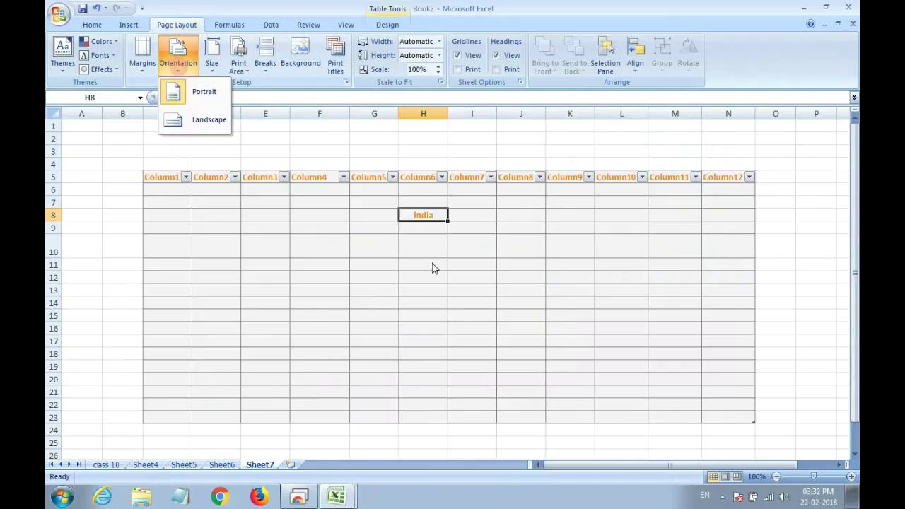
click(177, 57)
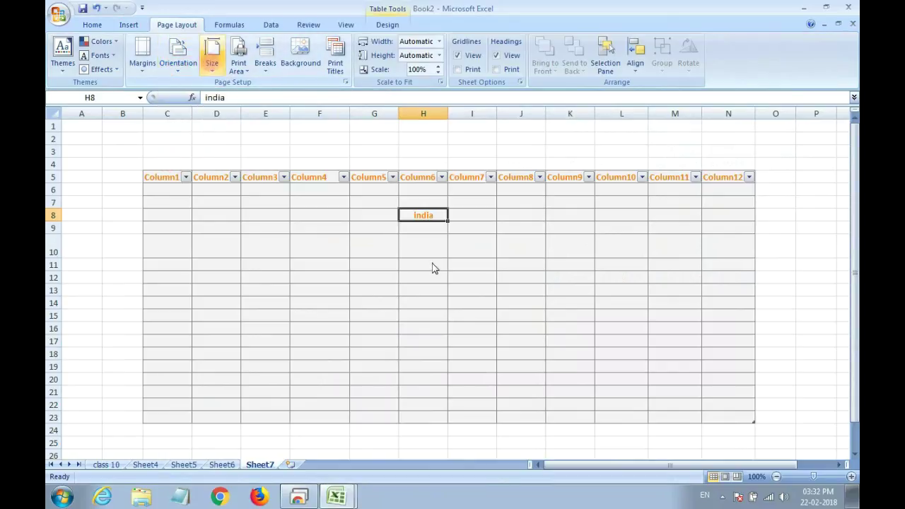
Set the sheet's paper size to A4 (21 cm x 29.7 cm)
click(213, 56)
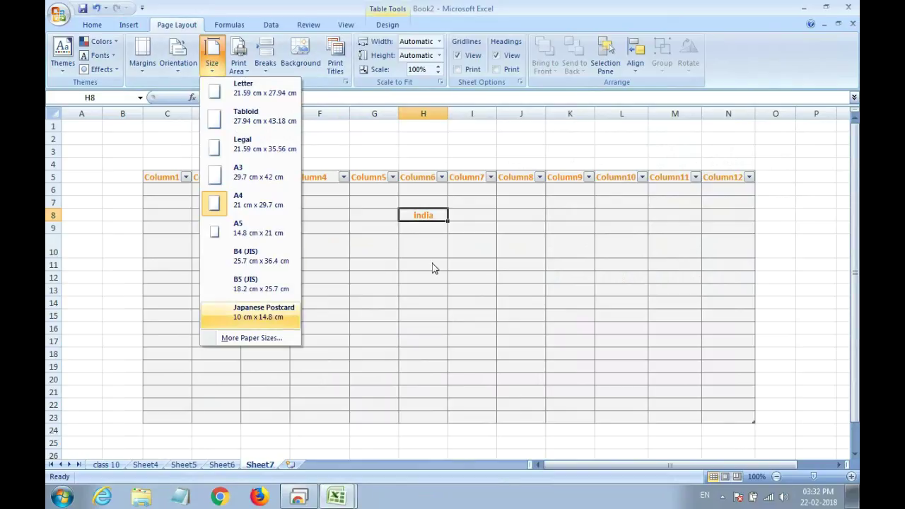
key(Up)
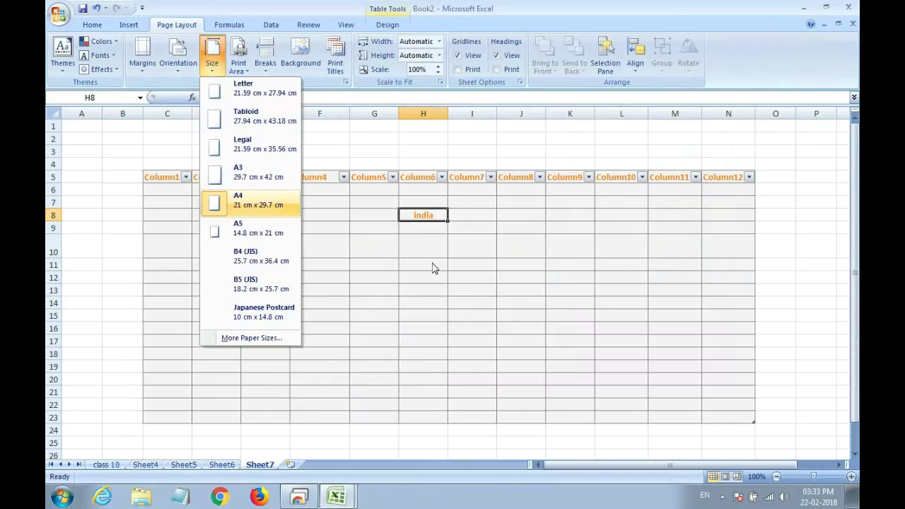
key(Up)
key(Up)
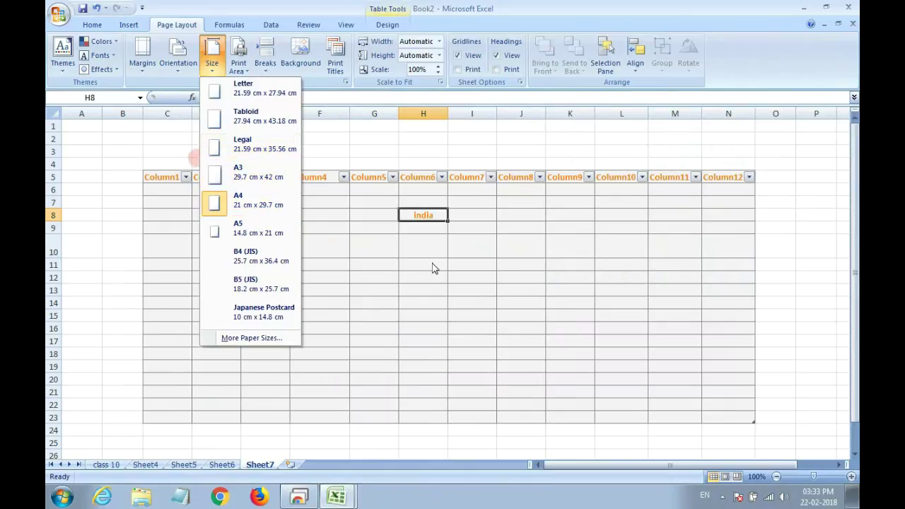
key(Escape)
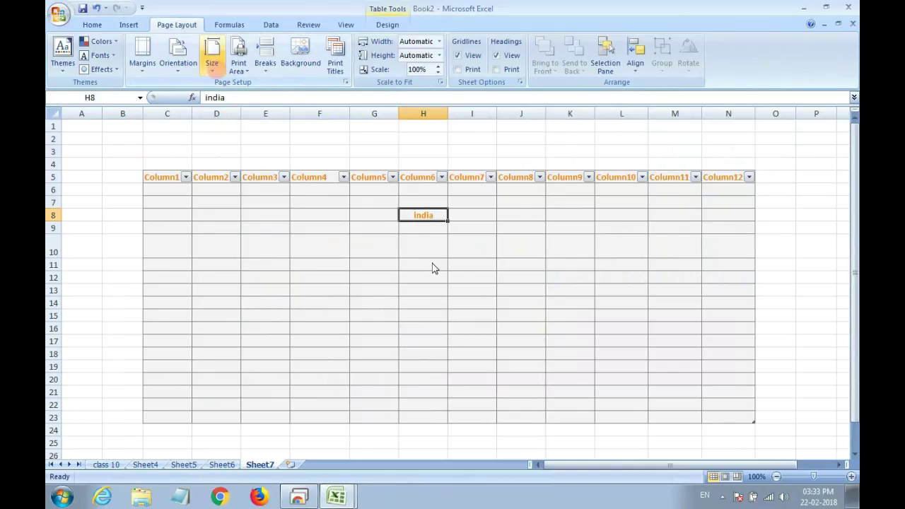
click(212, 57)
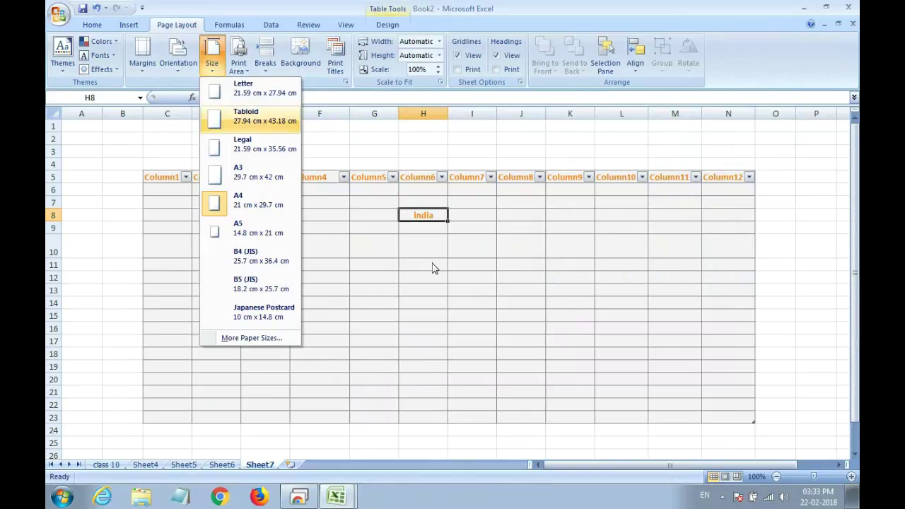
click(255, 200)
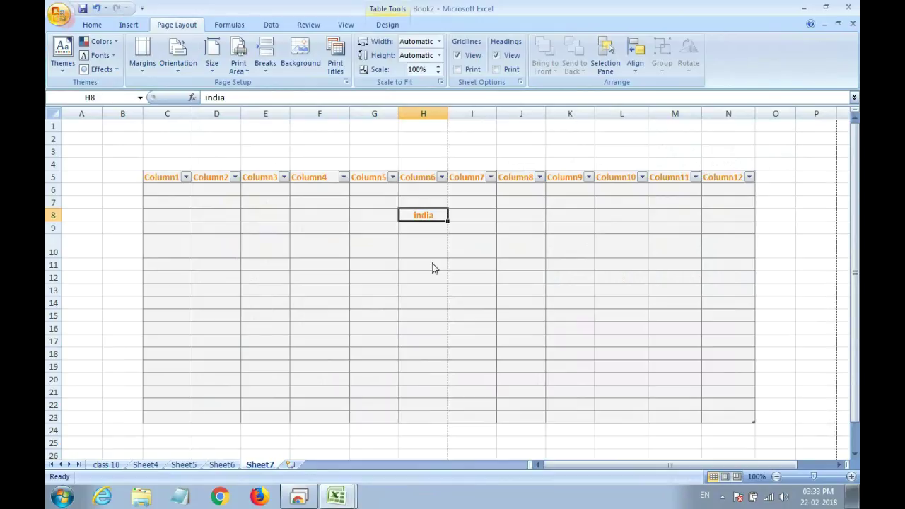
Examine the table's page layout in the print preview at different zoom levels, and return to the worksheet
click(59, 14)
key(e)
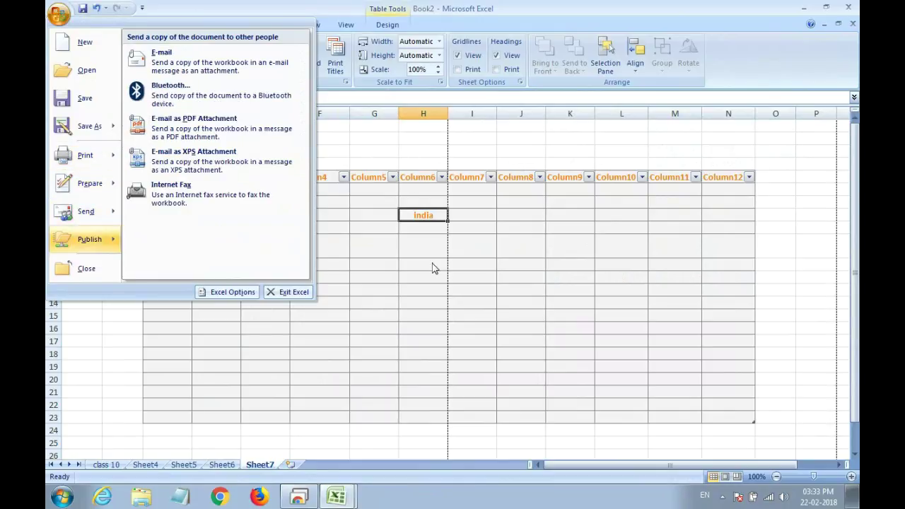
key(Right)
key(Down)
key(Down)
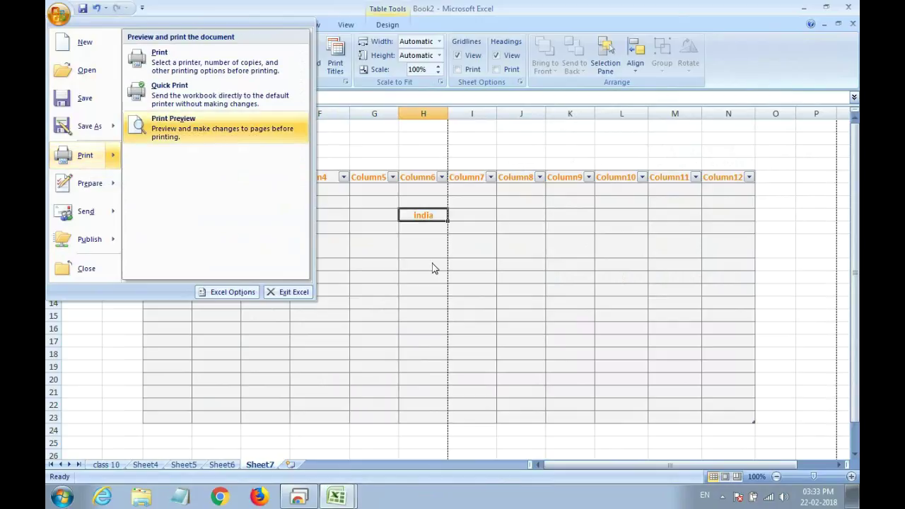
key(Return)
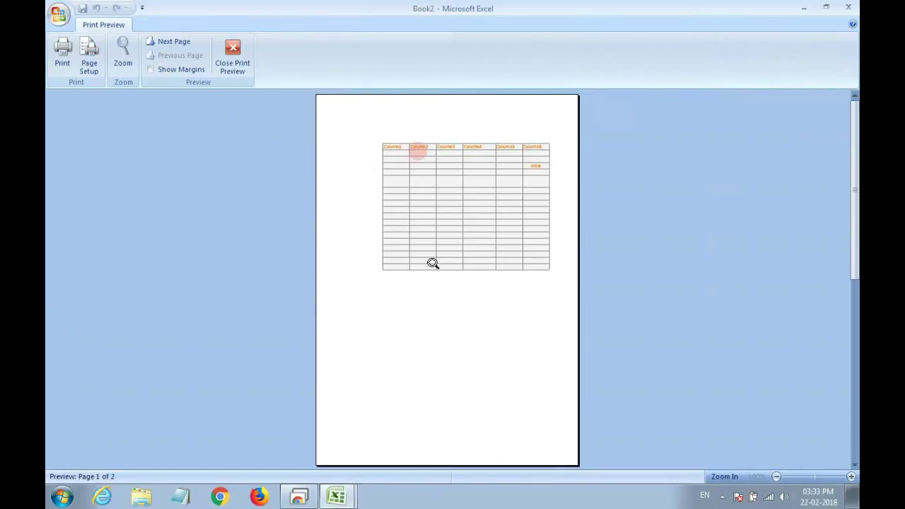
click(433, 263)
click(433, 263)
click(433, 263)
click(432, 264)
key(Escape)
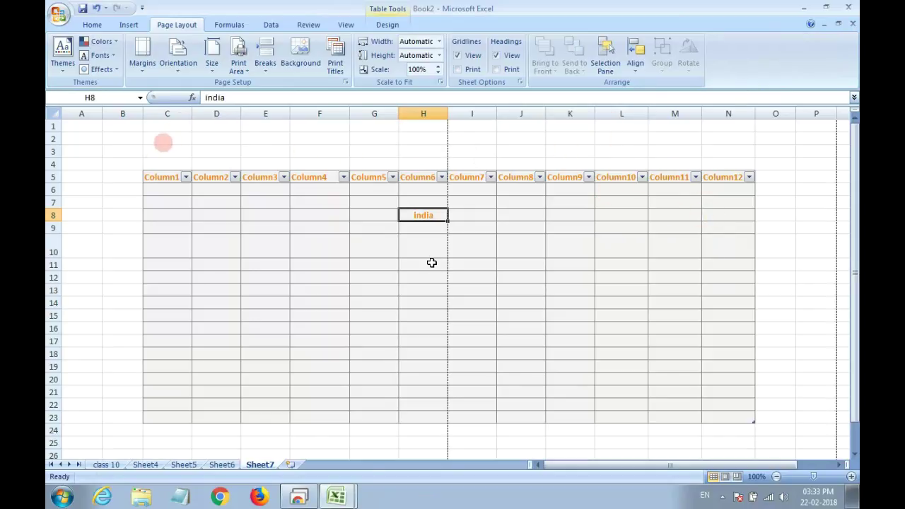
Reapply the A4 paper size to the sheet and select cell E3 above the table
click(212, 63)
click(253, 204)
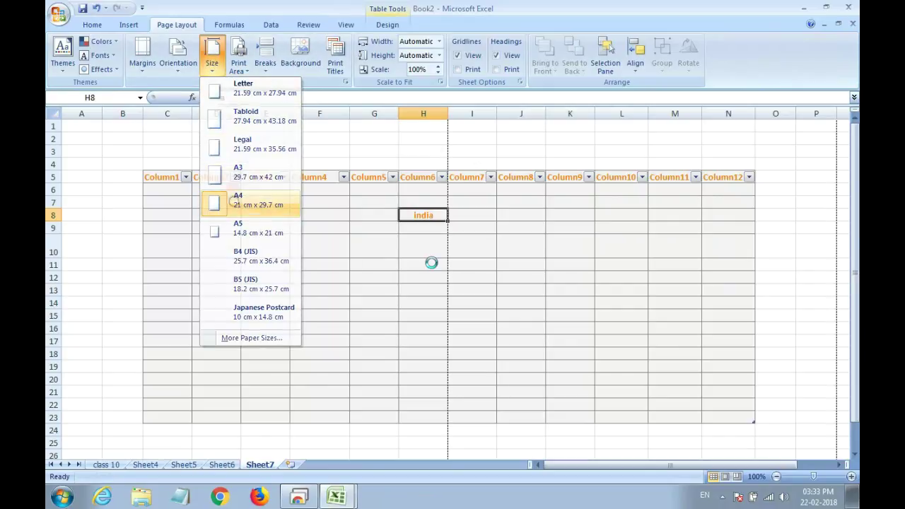
click(250, 148)
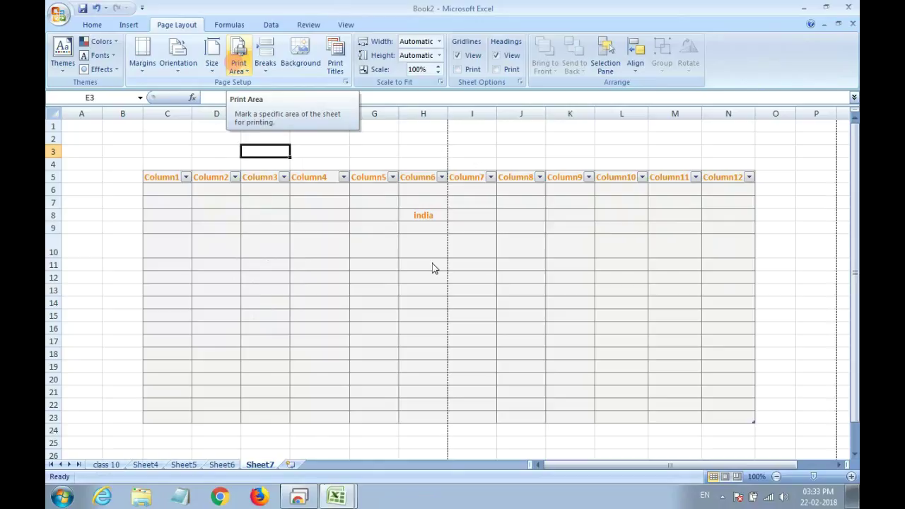
Examine the commands for setting and clearing the print area, leaving without applying either
click(238, 65)
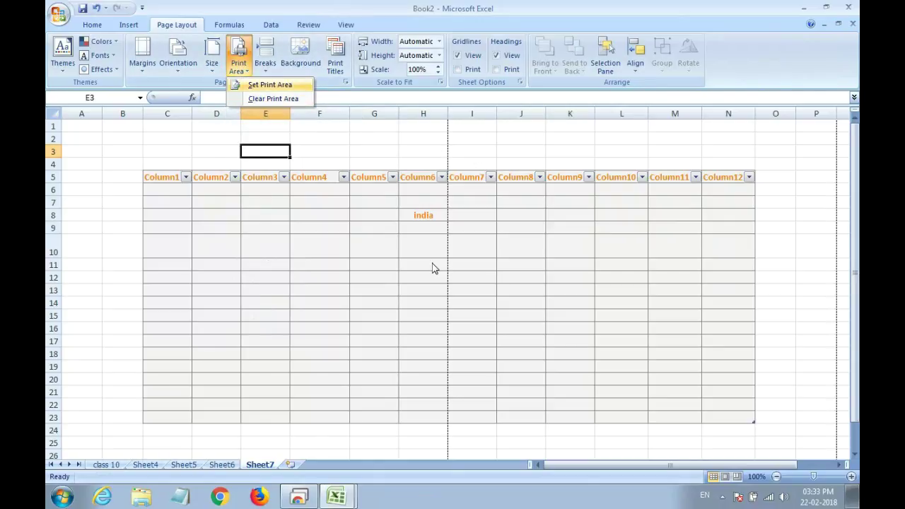
key(Down)
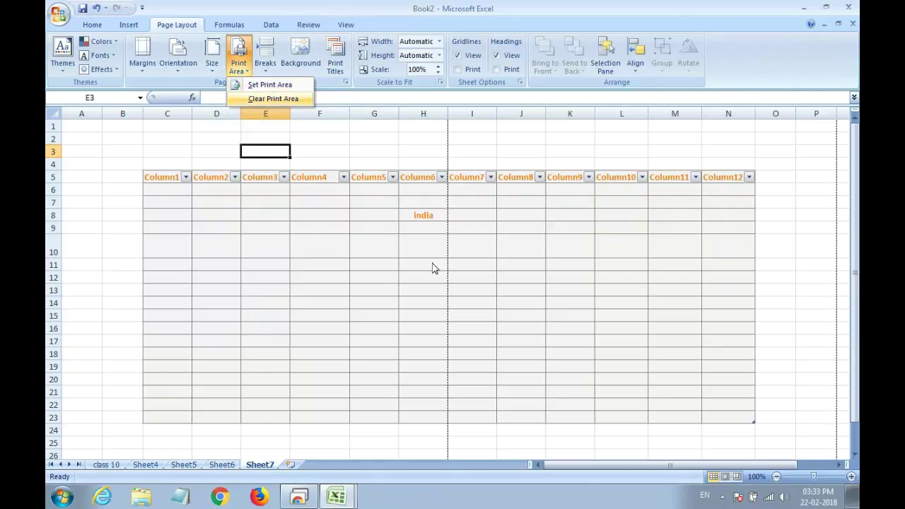
click(129, 167)
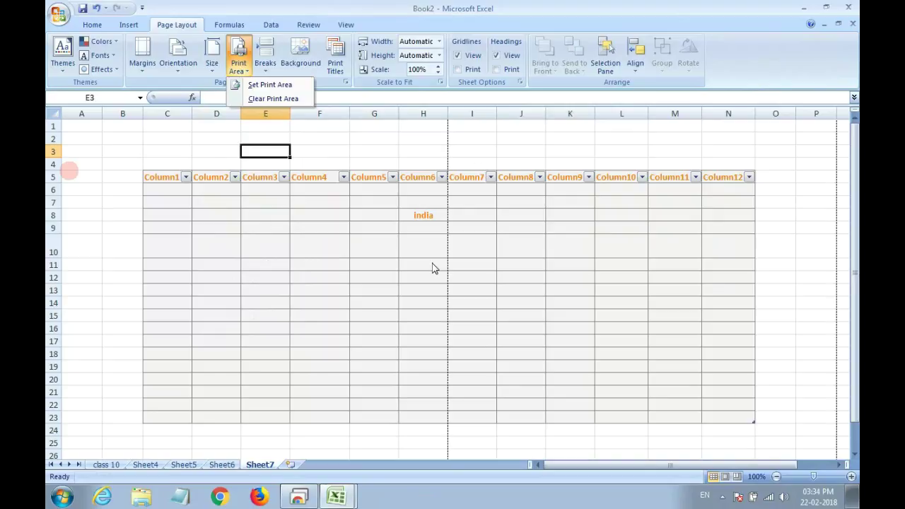
key(Escape)
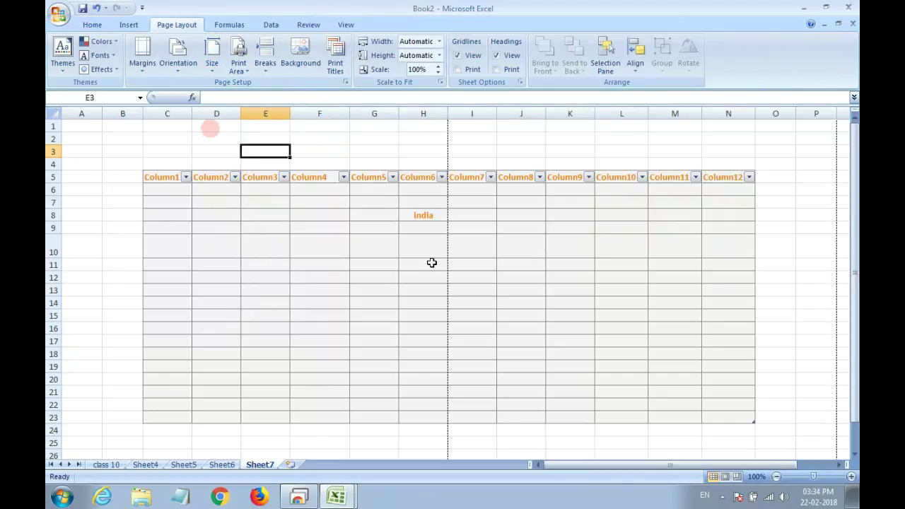
Select cell C7 in the table and examine the additional function categories down to Information, without inserting a function
click(149, 201)
click(157, 201)
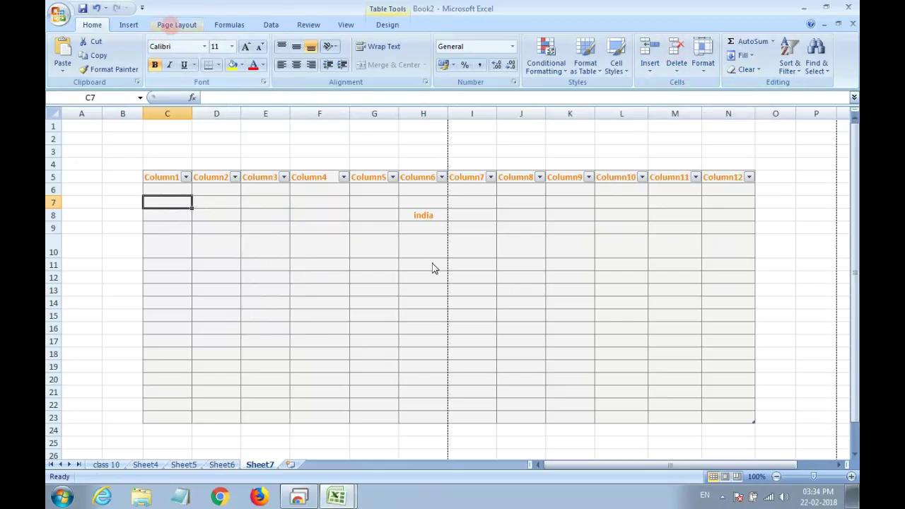
click(173, 27)
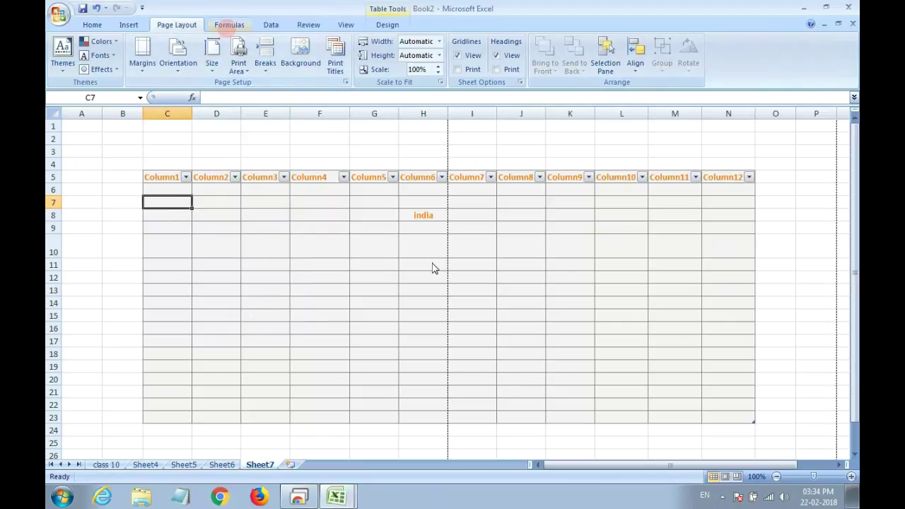
click(229, 24)
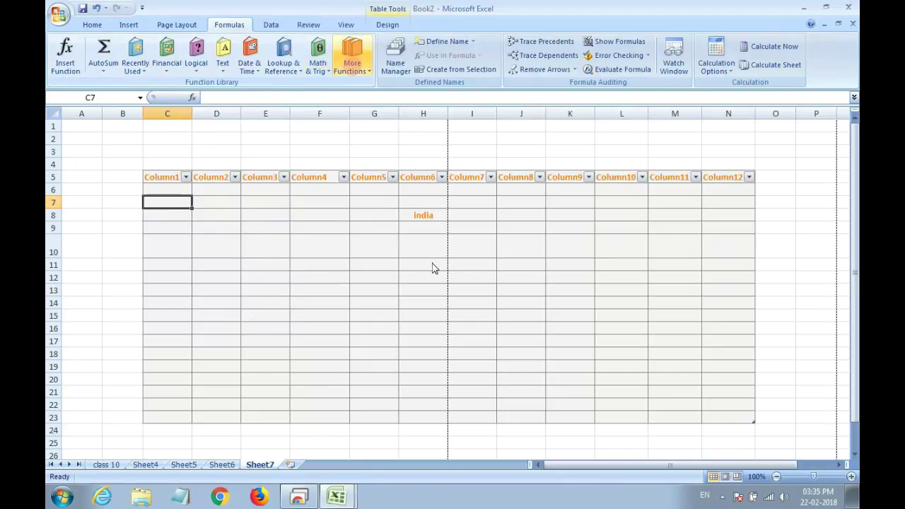
click(352, 60)
key(Down)
key(Down)
key(Down)
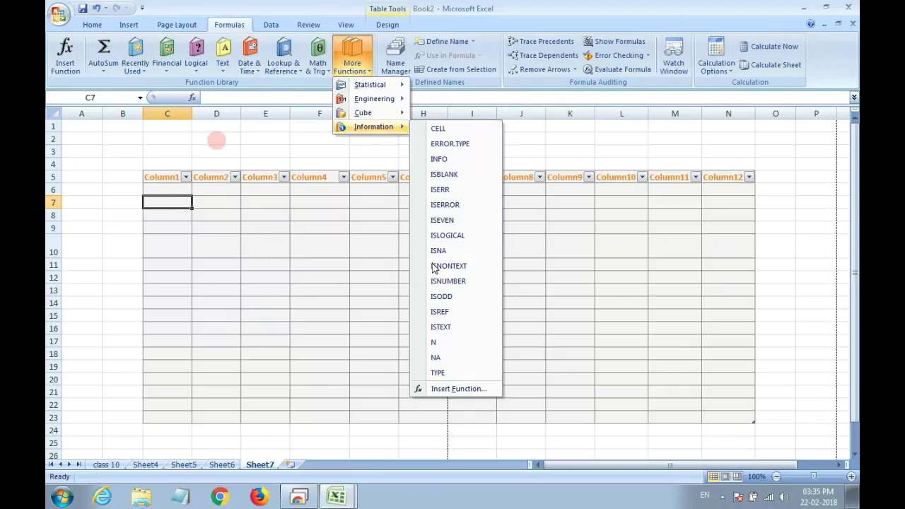
key(Escape)
key(Escape)
Examine the data commands, select cell F9, and view Column1's sort and filter options without applying any
key(Down)
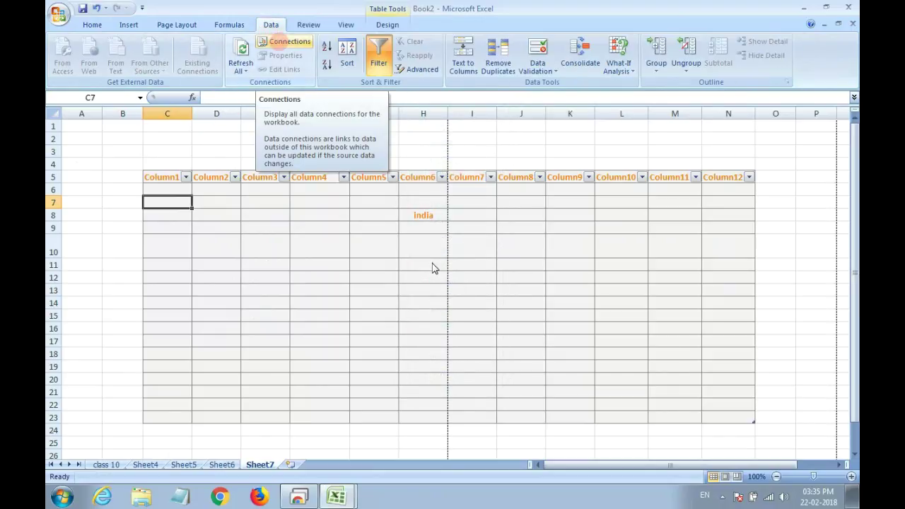
key(Escape)
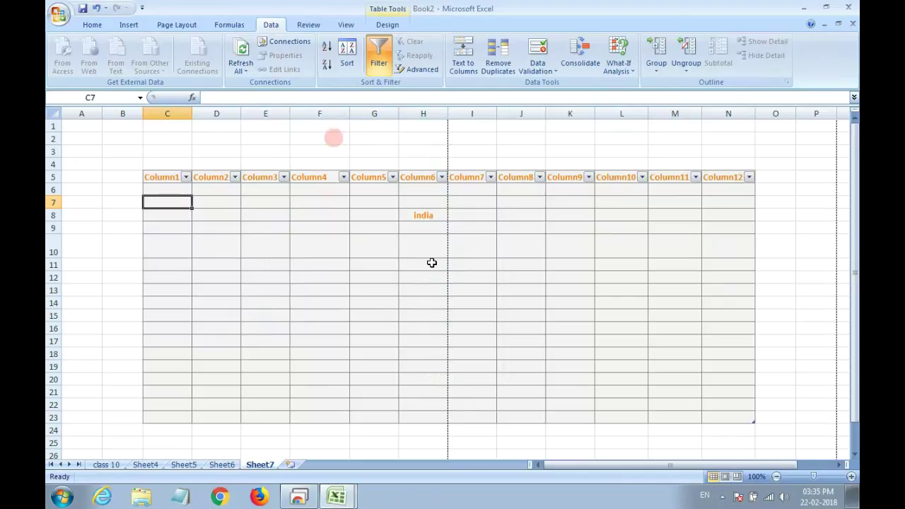
click(296, 227)
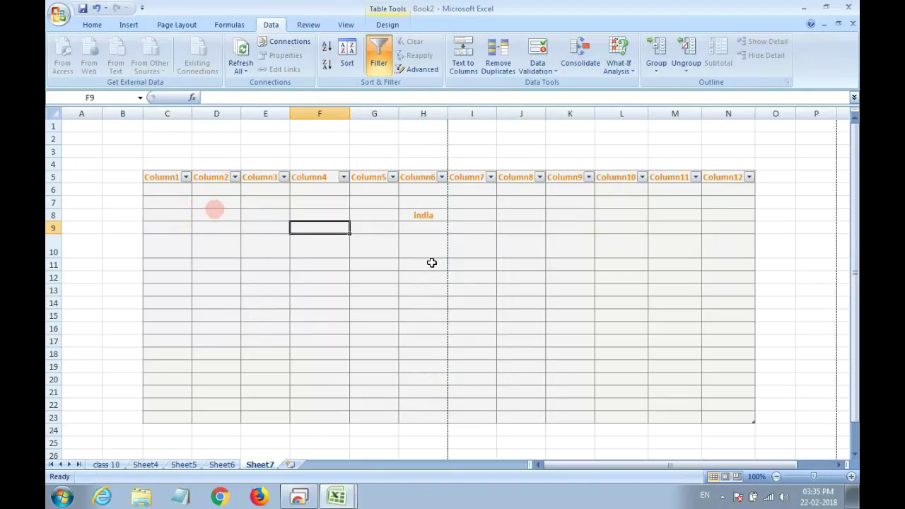
click(186, 177)
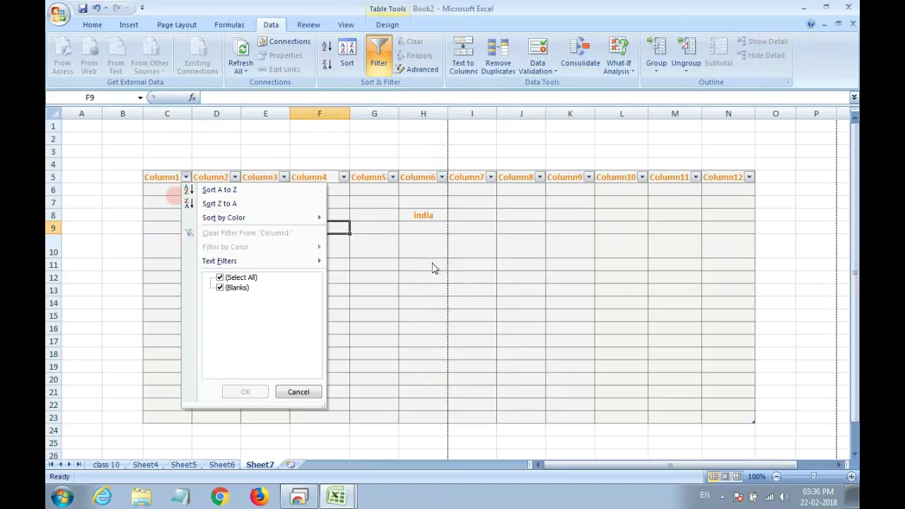
click(163, 206)
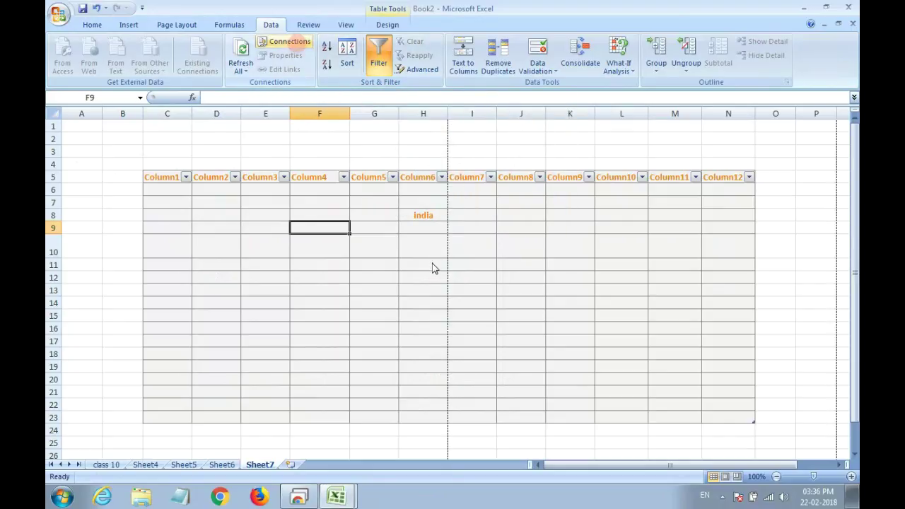
Hide and restore the formula bar, the row and column headings, and the gridlines one after another
click(309, 24)
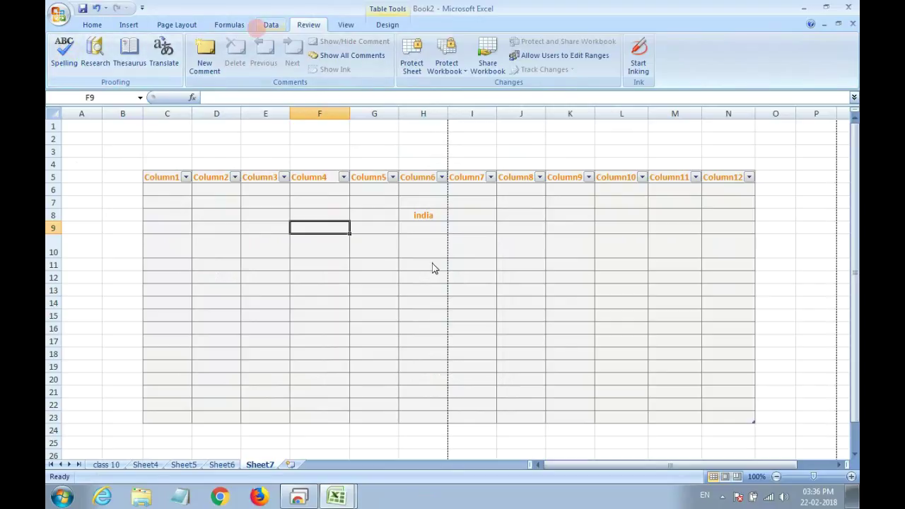
click(346, 24)
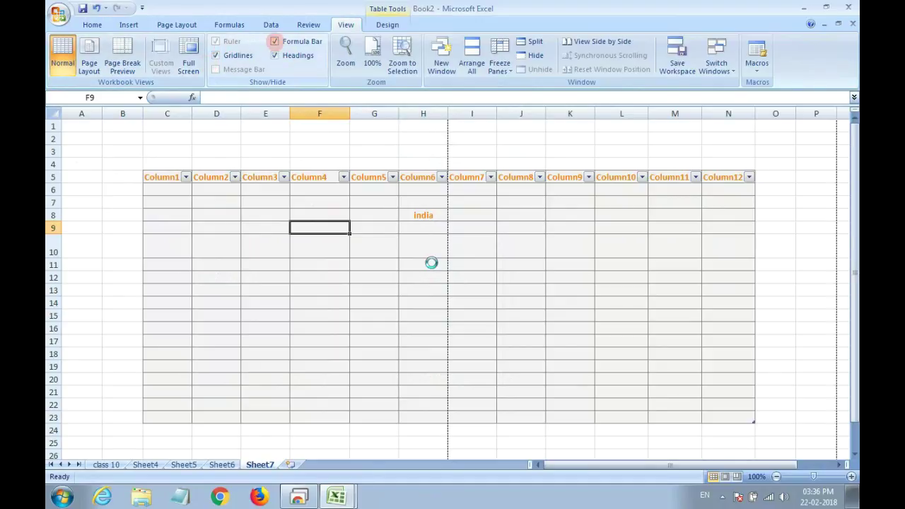
click(274, 41)
click(274, 41)
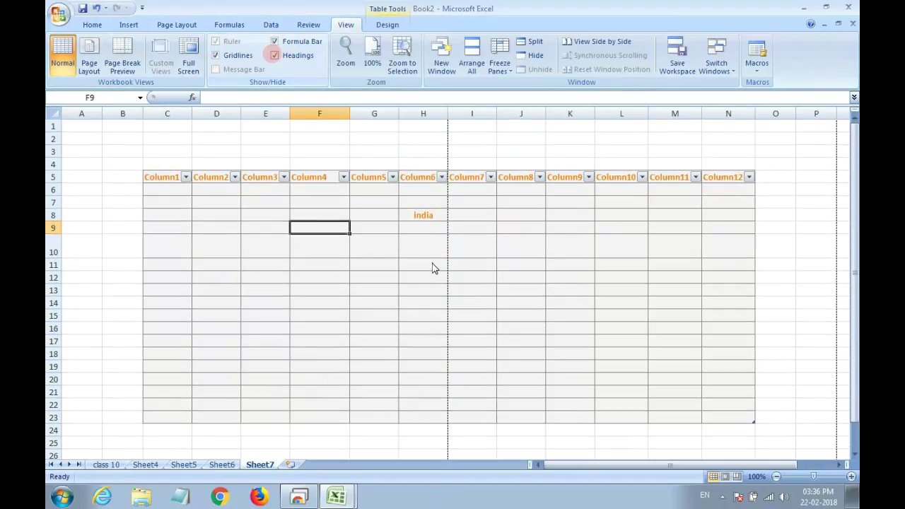
click(275, 56)
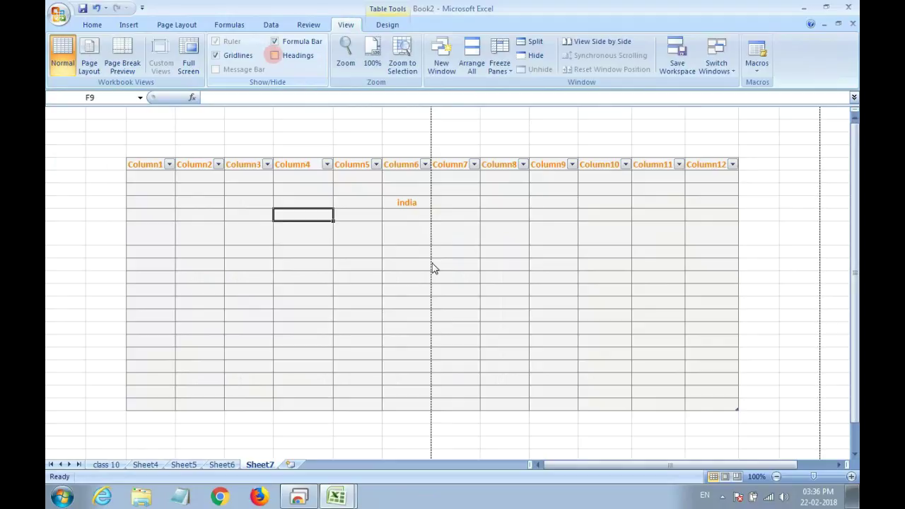
click(275, 55)
click(215, 55)
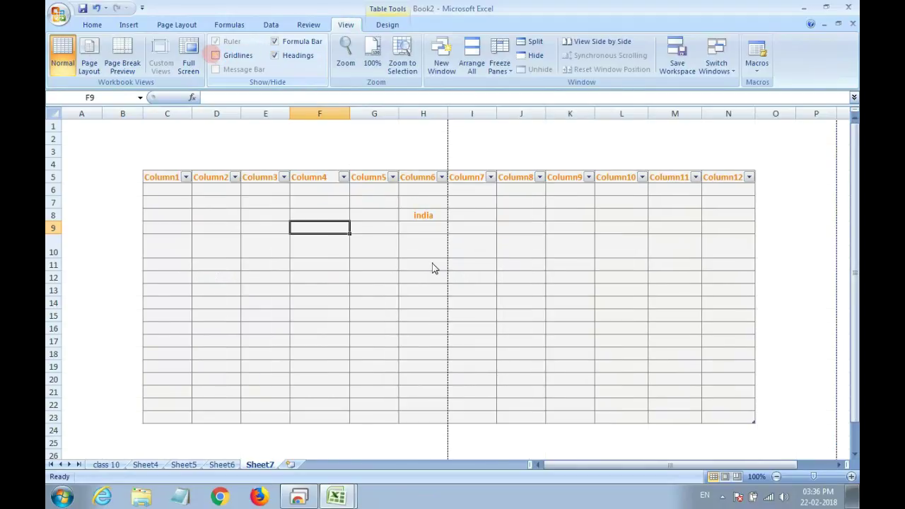
click(215, 56)
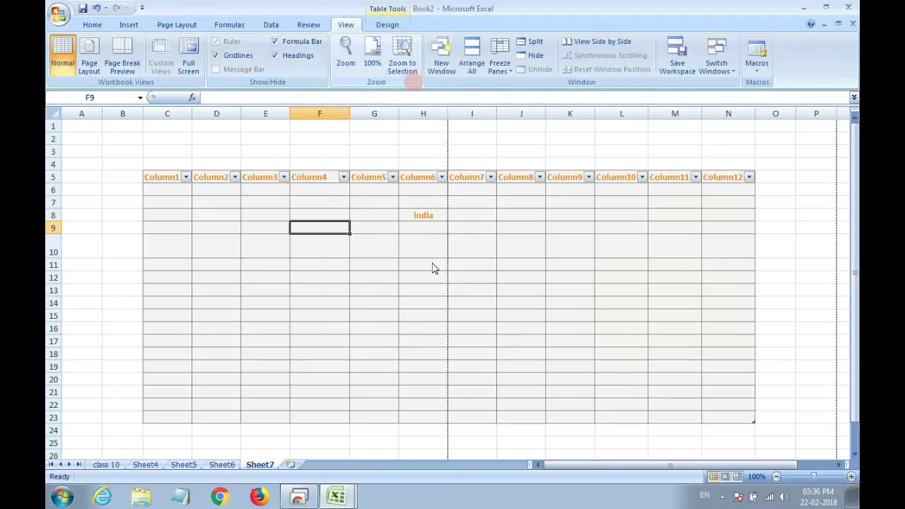
Select the whole table C5:N23, browse further table styles without applying one, and finish with cell B3 selected
click(387, 24)
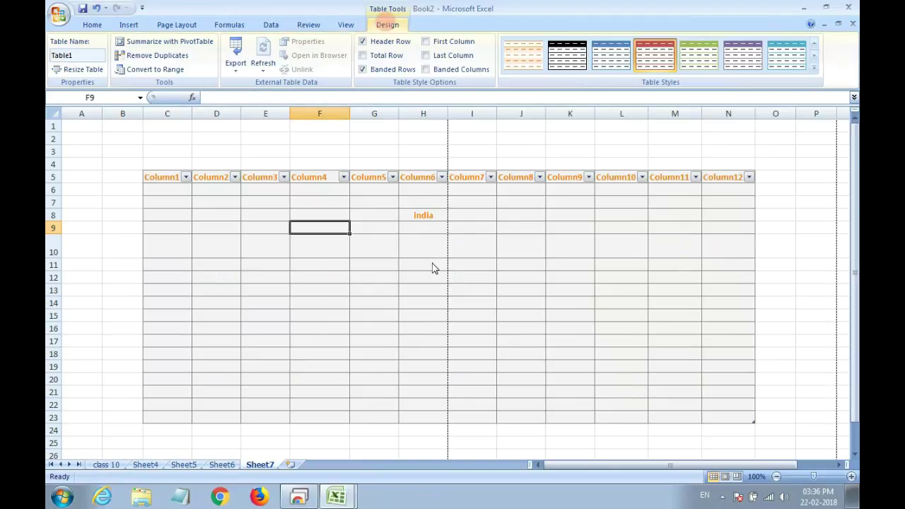
drag(281, 149, 266, 137)
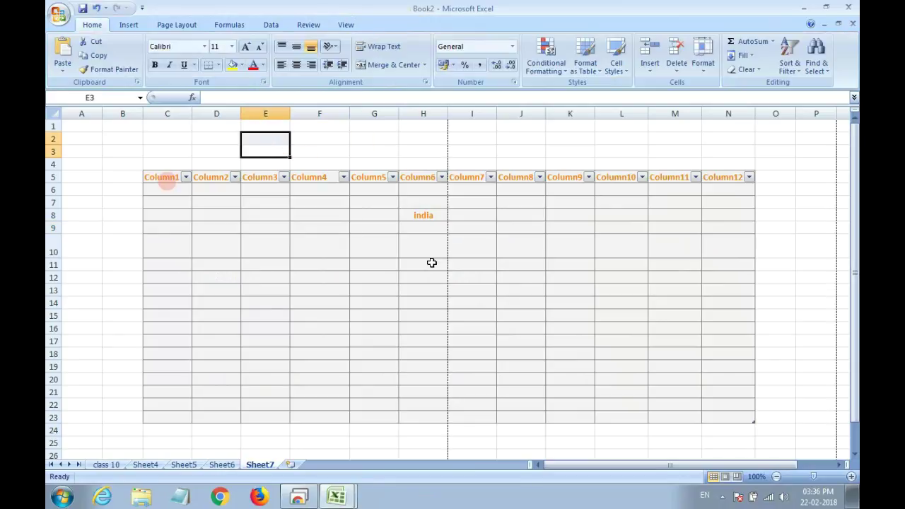
click(164, 178)
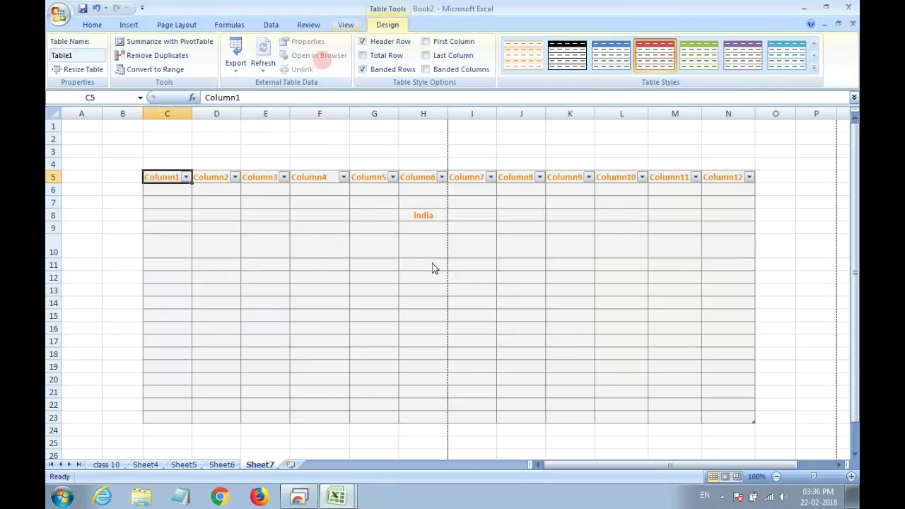
click(123, 164)
drag(162, 177, 712, 418)
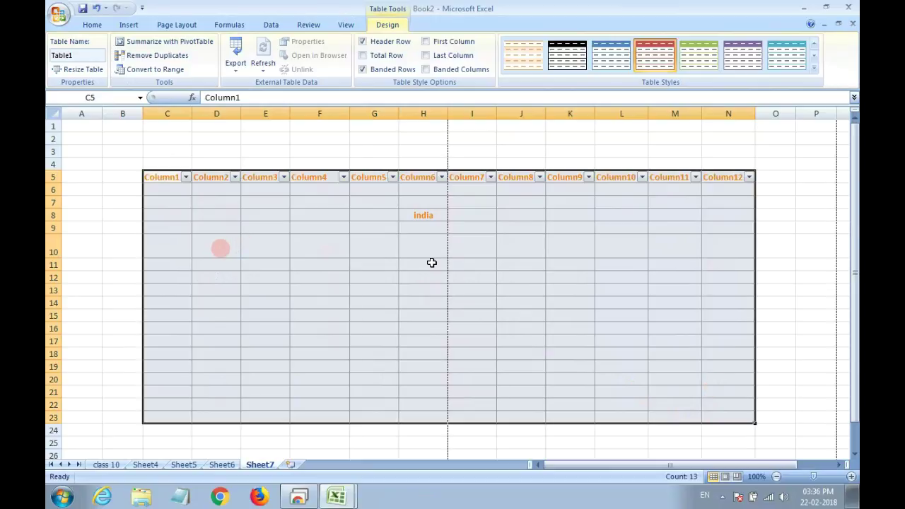
click(814, 56)
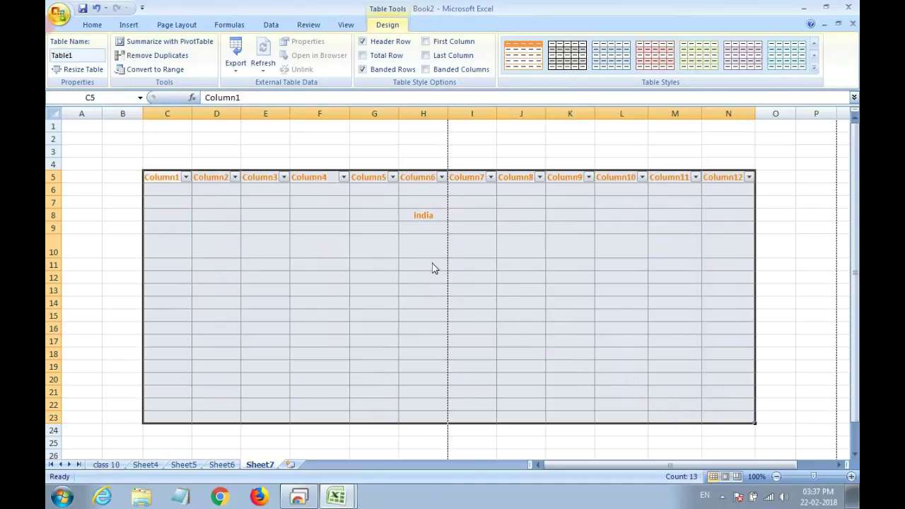
click(92, 25)
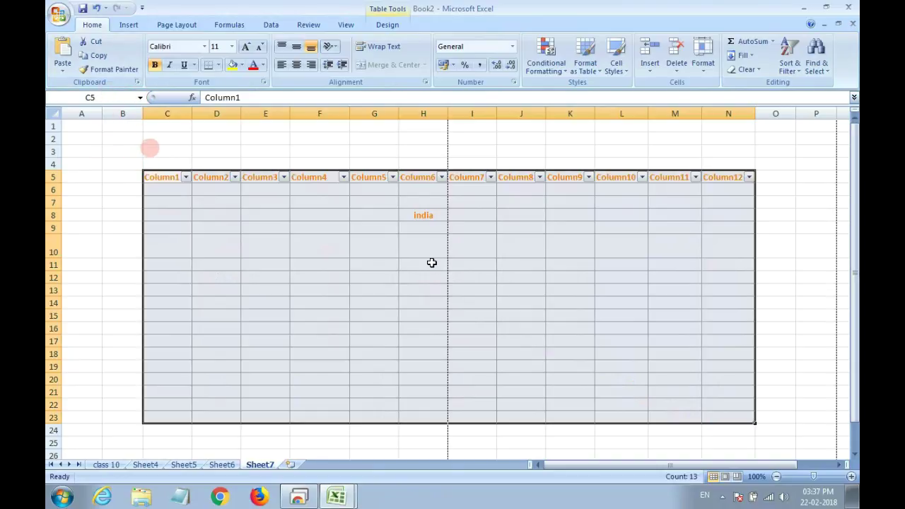
click(136, 151)
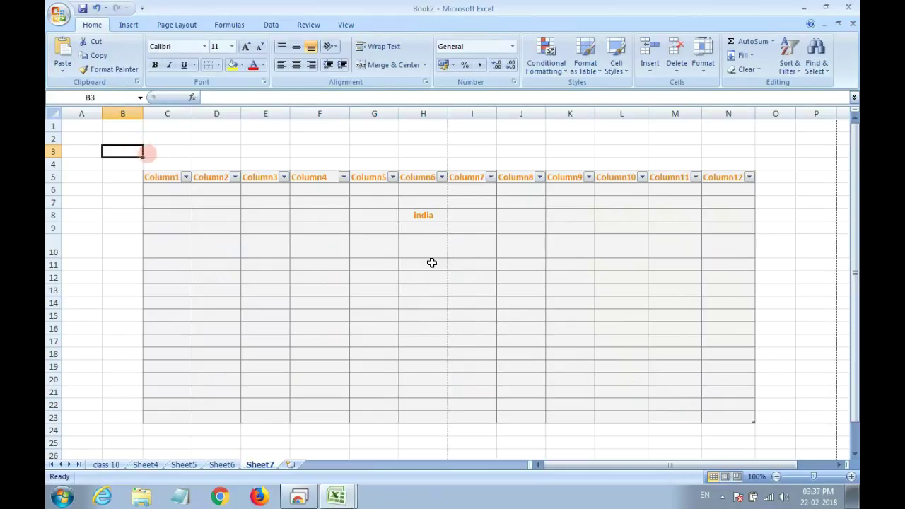